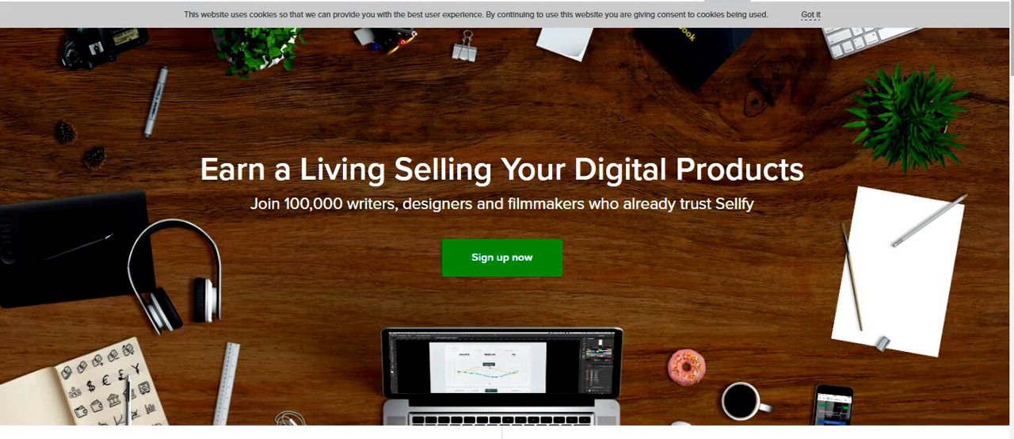
# Step: Go to the seller dashboard and start adding a new product
pyautogui.click(734, 1)
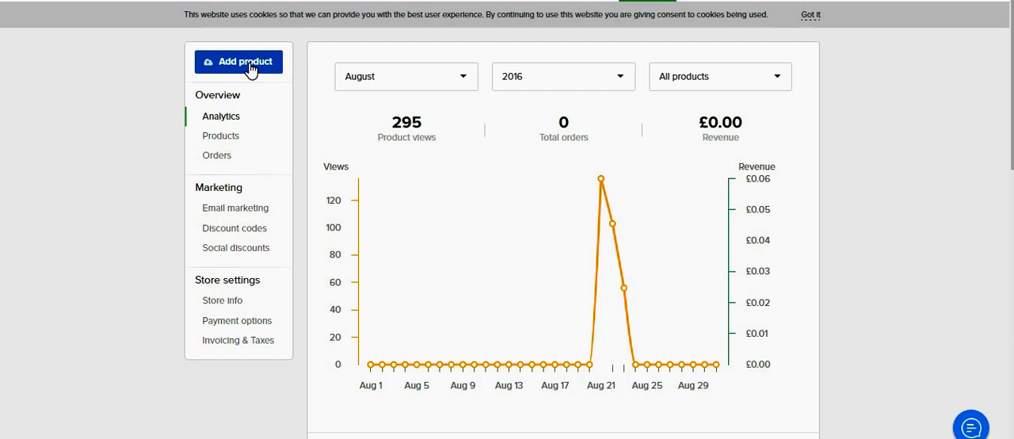
pyautogui.click(248, 67)
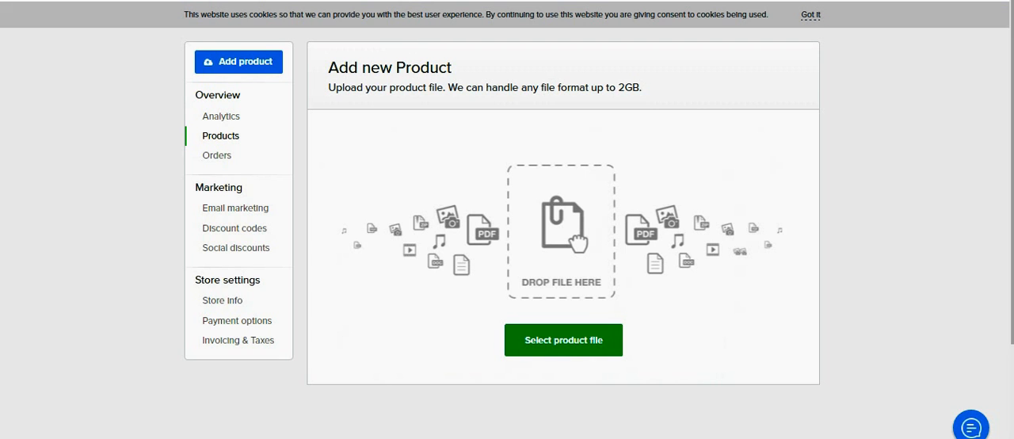
pyautogui.moveTo(344, 438)
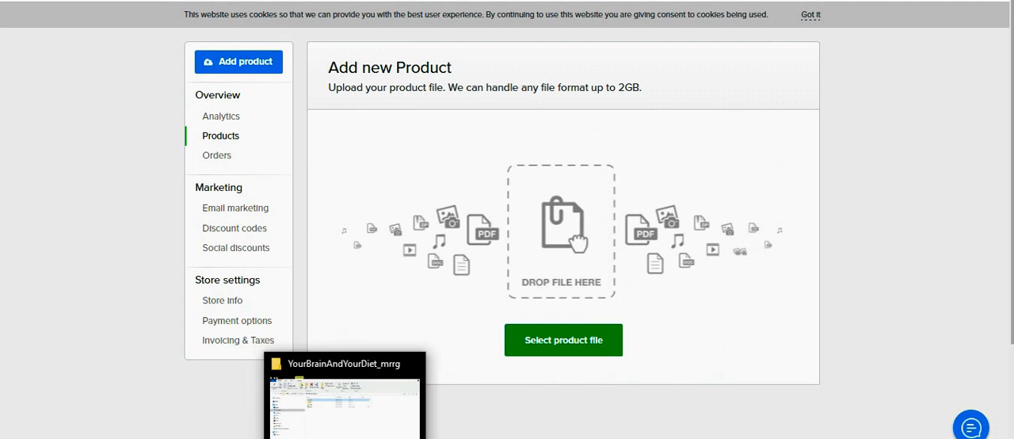
# Step: Upload the "Your Brain and Your Diet" PDF as the product file, using the YourBrainAndYourDiet_mrrg shortcut on the Desktop
pyautogui.click(562, 356)
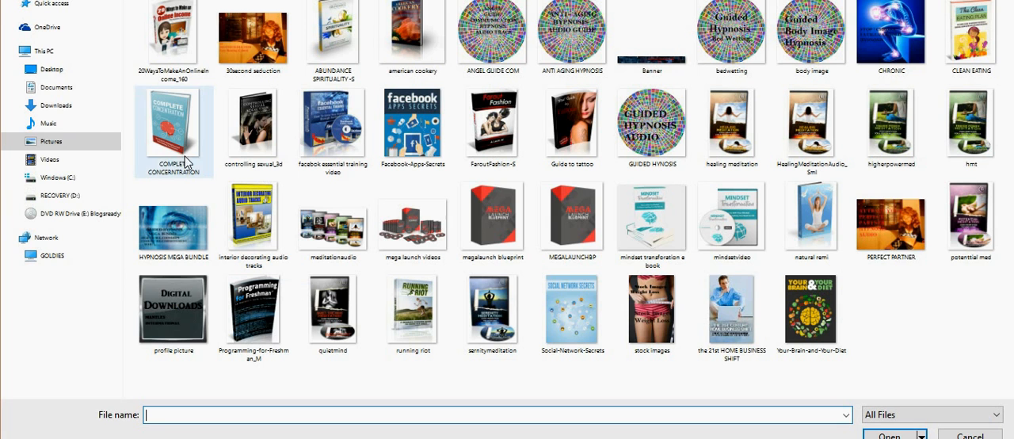
pyautogui.click(59, 72)
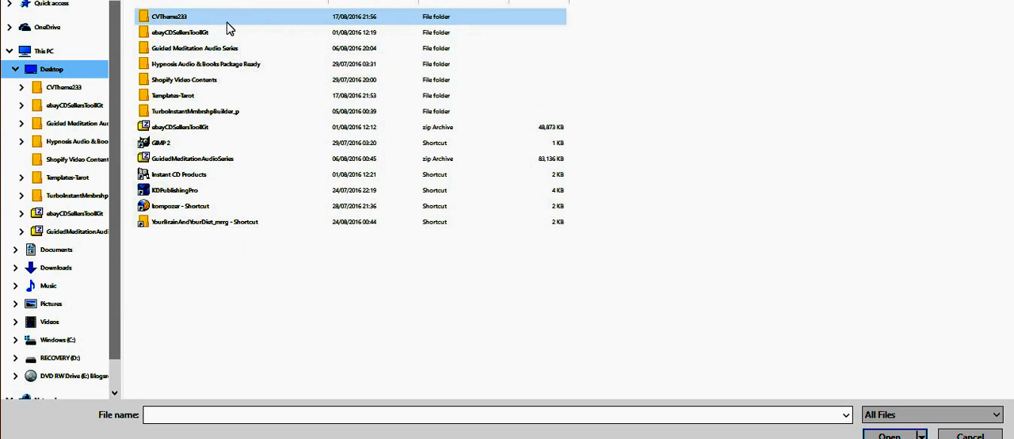
pyautogui.doubleClick(218, 222)
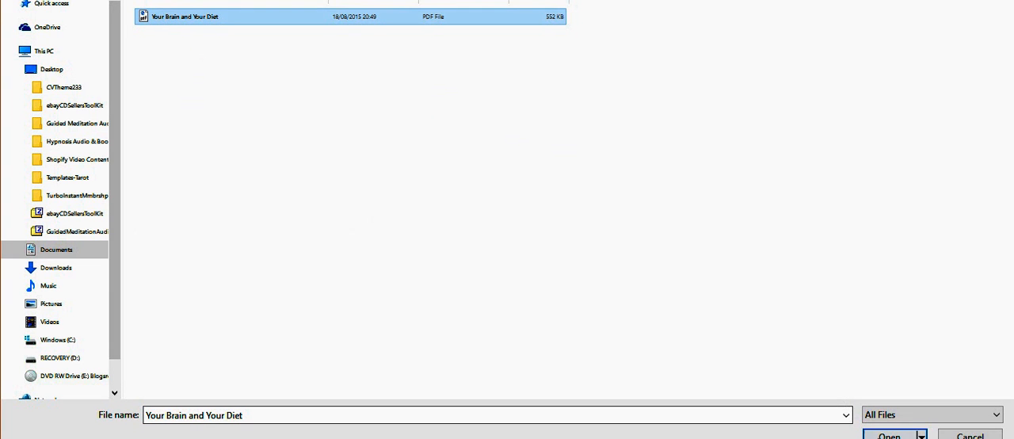
pyautogui.click(886, 436)
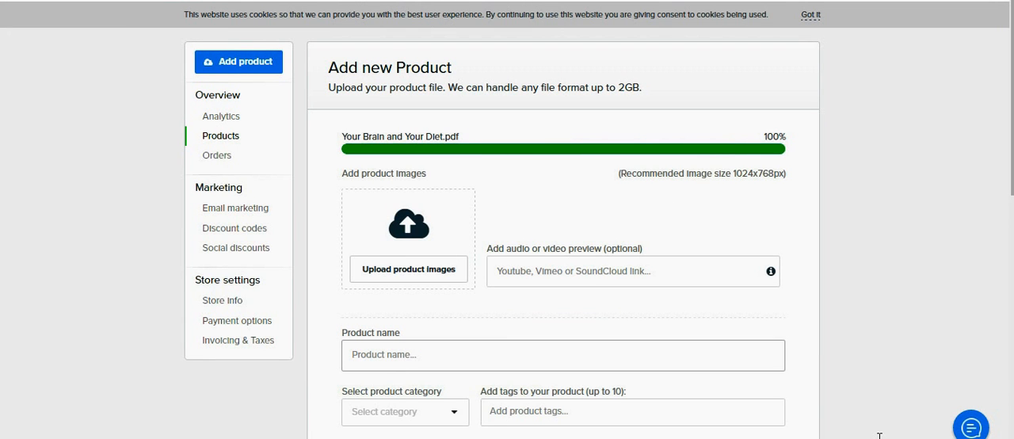
# Step: Upload the brain-and-vegetables picture as the product image, browsing through the YourBrainAndYourDiet_mrrg shortcut on the Desktop
pyautogui.click(435, 278)
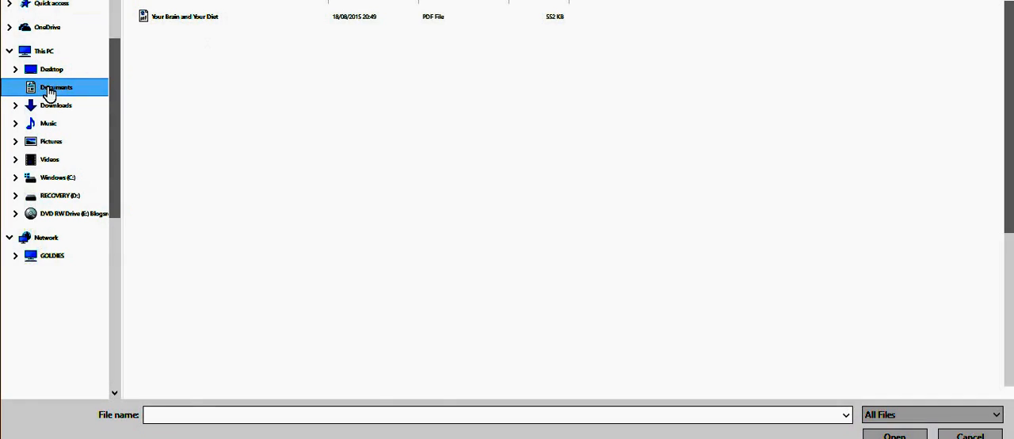
pyautogui.click(52, 88)
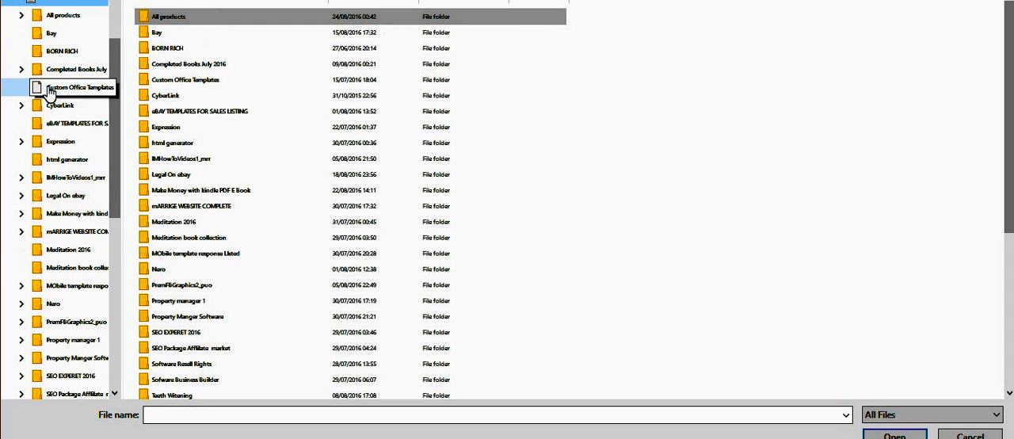
pyautogui.moveTo(113, 119); pyautogui.dragTo(138, 11)
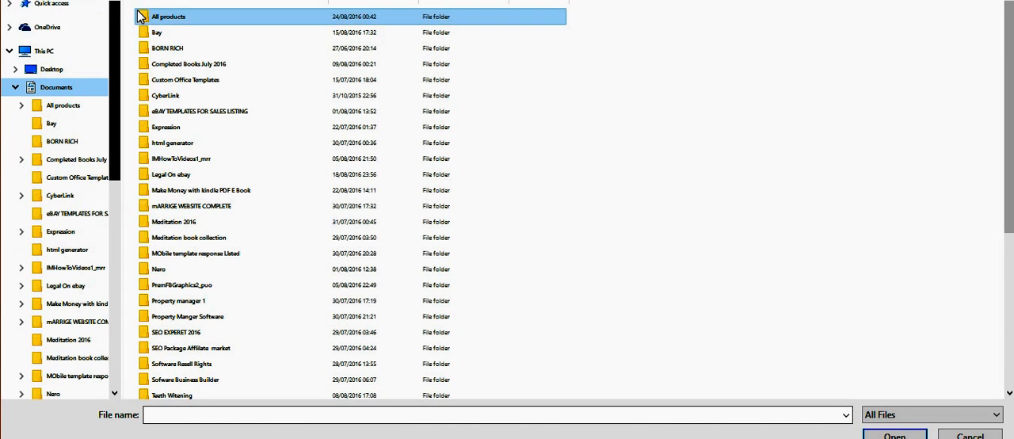
pyautogui.click(69, 76)
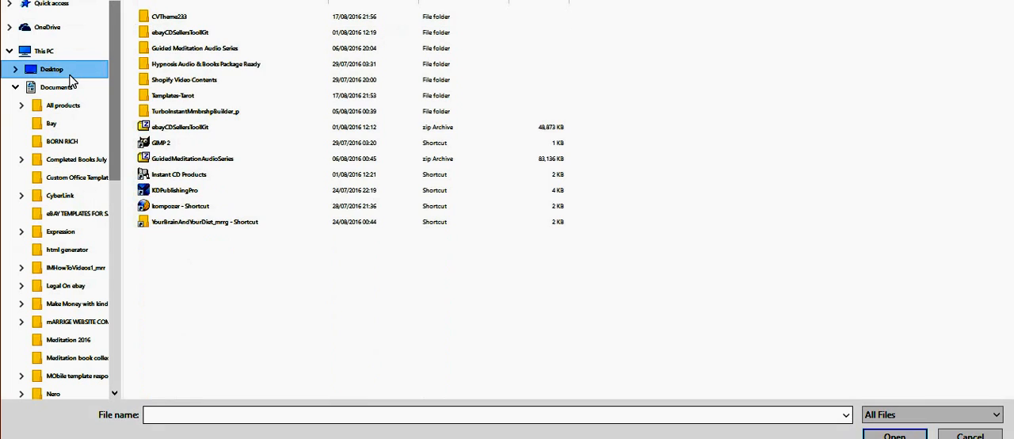
pyautogui.doubleClick(192, 223)
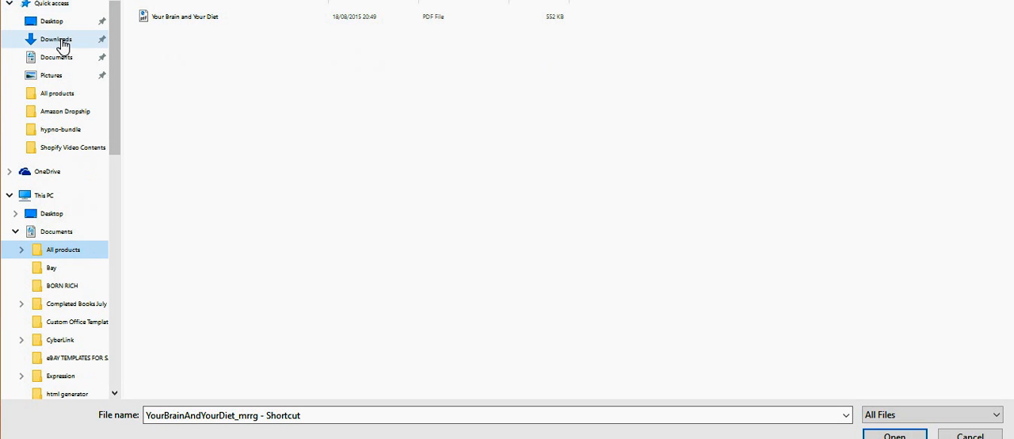
pyautogui.click(62, 44)
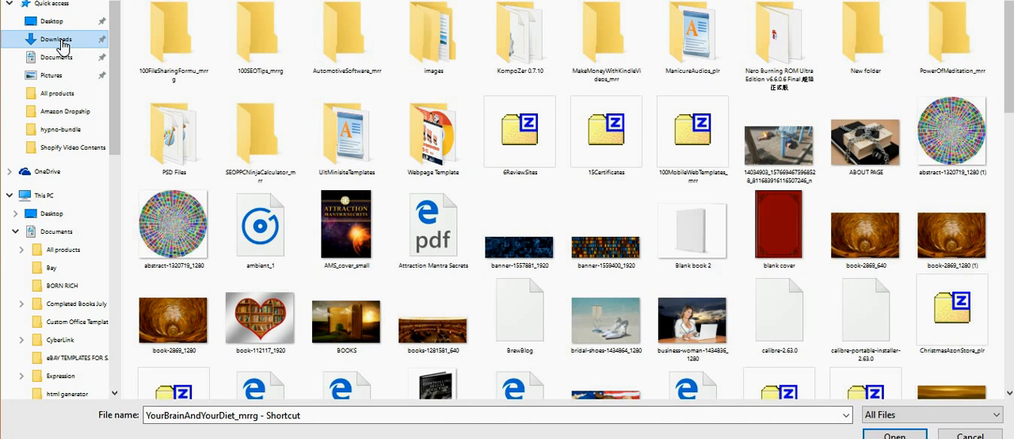
pyautogui.click(47, 20)
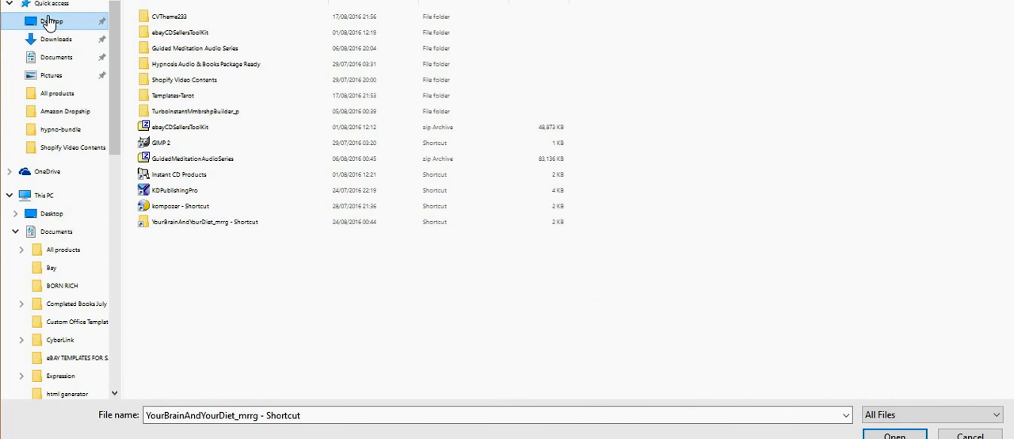
pyautogui.click(204, 229)
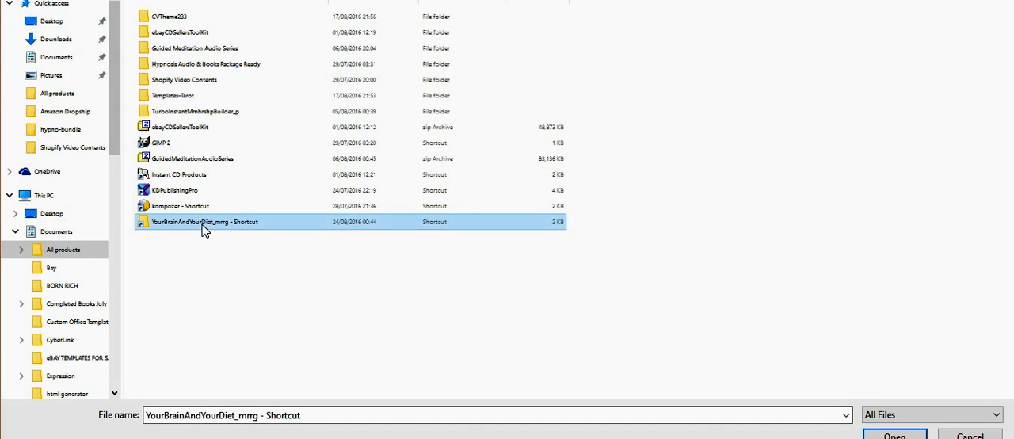
pyautogui.doubleClick(204, 229)
pyautogui.click(177, 50)
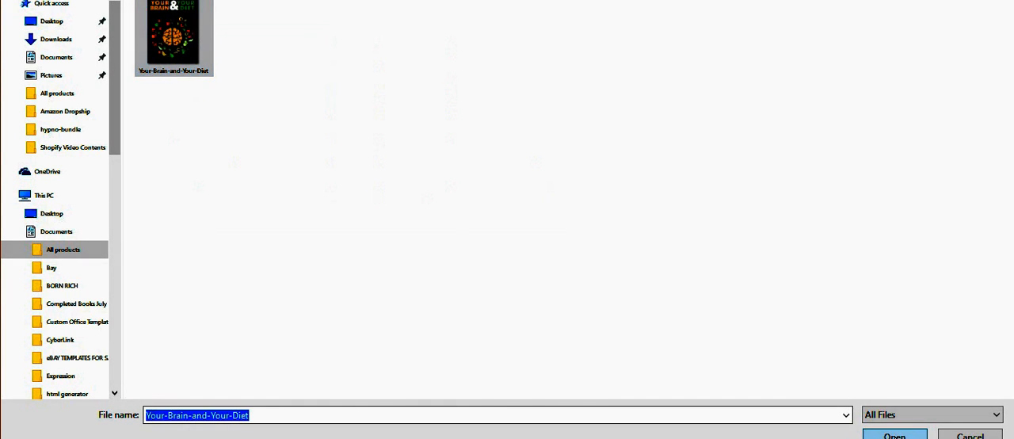
pyautogui.click(891, 431)
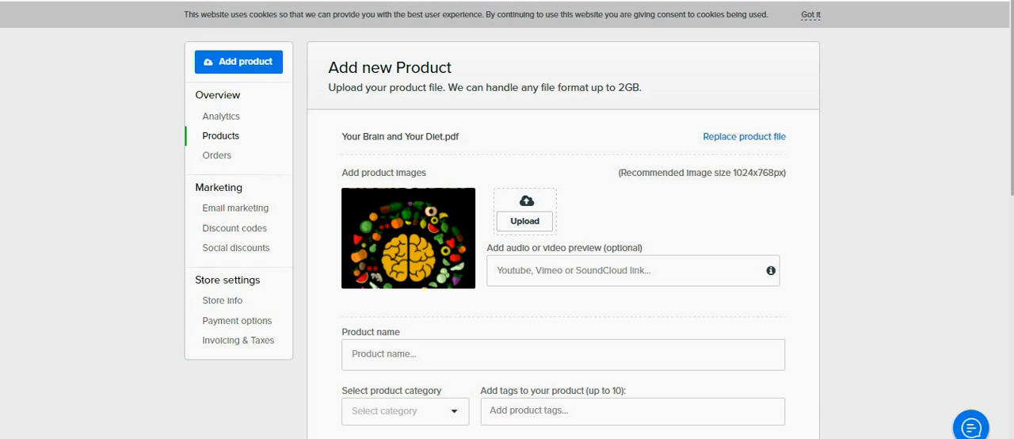
# Step: Name the product "Your Brain Your Diet Hypnosis Guide"
pyautogui.scroll(-2, 435, 206)
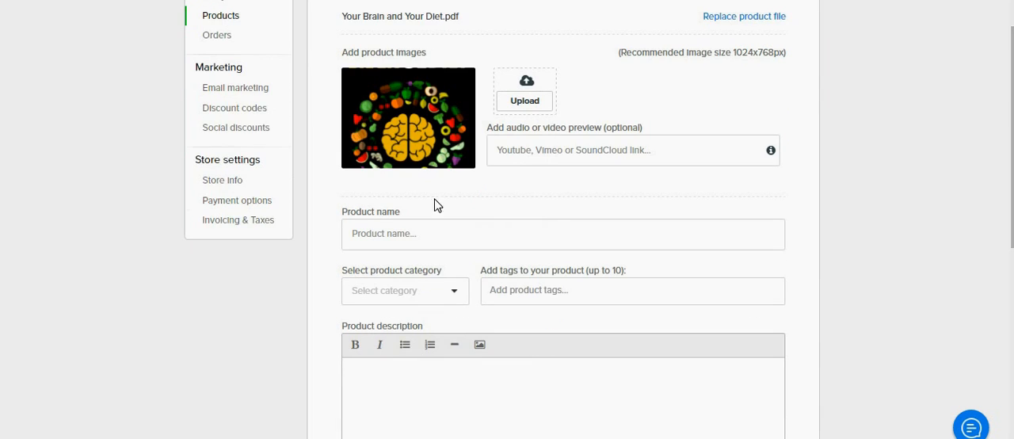
pyautogui.click(371, 233)
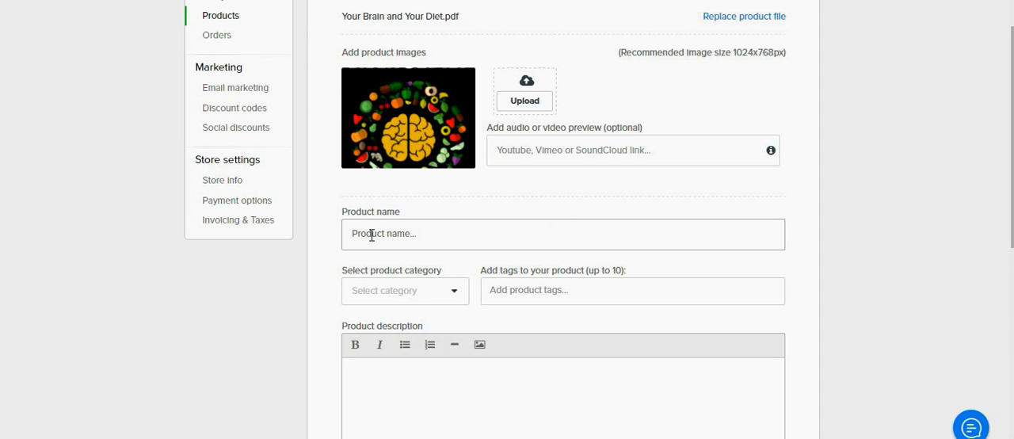
pyautogui.write('Your Brain Your Di')
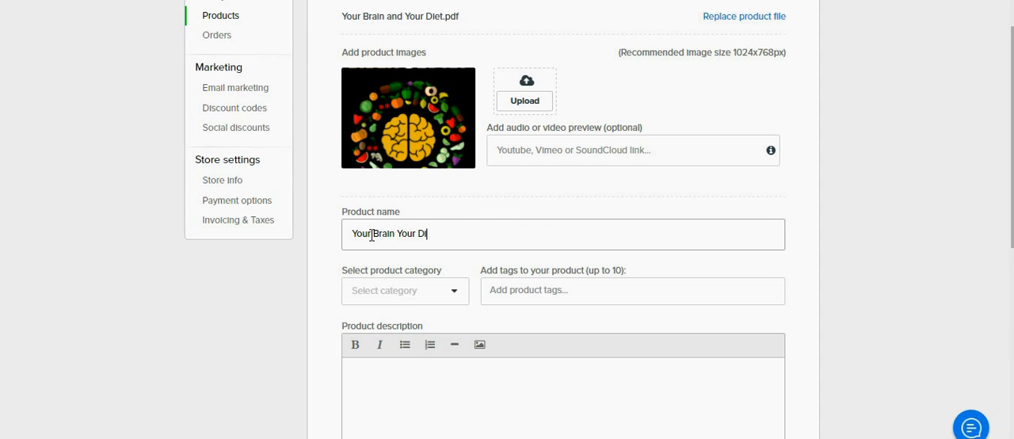
pyautogui.write('et Hynosis')
pyautogui.press('BackSpace')
pyautogui.press('BackSpace')
pyautogui.press('BackSpace')
pyautogui.press('BackSpace')
pyautogui.press('BackSpace')
pyautogui.press('BackSpace')
pyautogui.write('pnosis Guide')
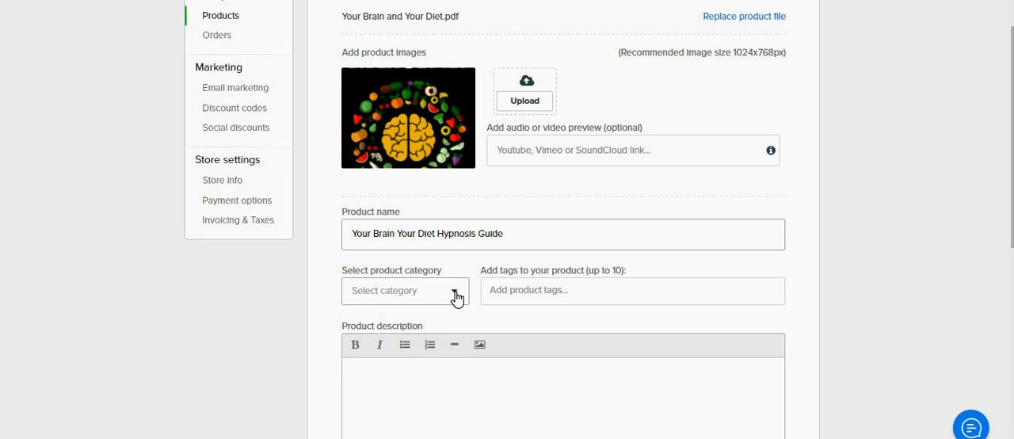
# Step: Set the product category to Ebooks
pyautogui.click(457, 298)
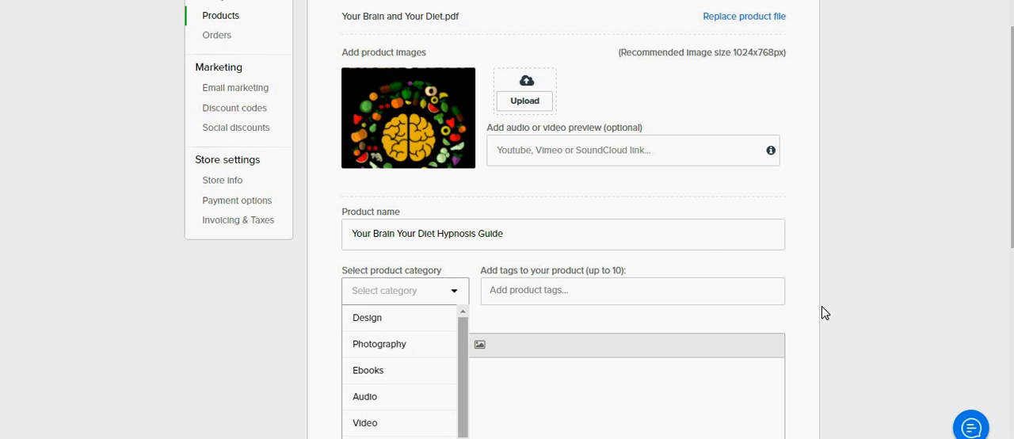
pyautogui.scroll(-3, 911, 254)
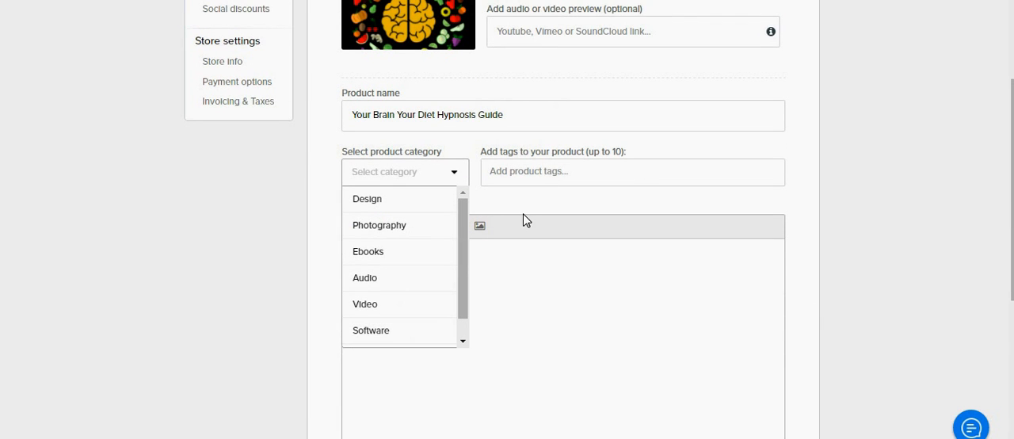
pyautogui.click(385, 260)
# Step: Add "Food and dieting" as the first product tag
pyautogui.click(527, 166)
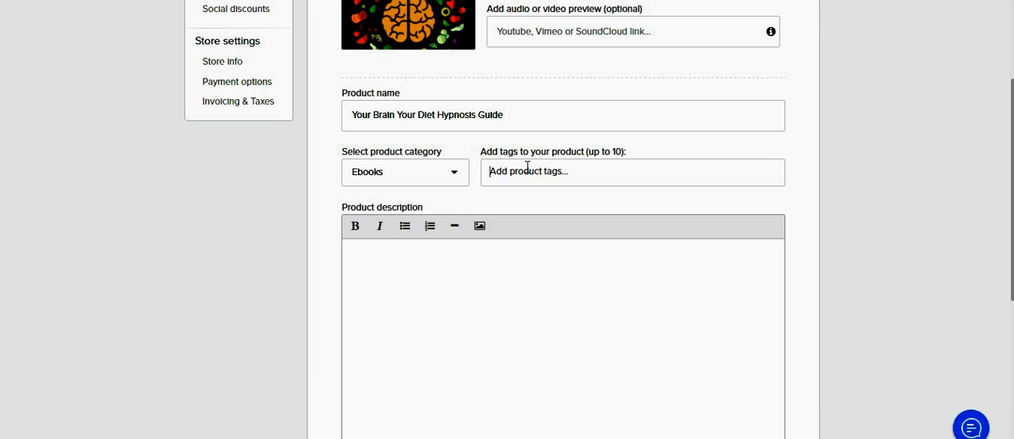
pyautogui.write('Food')
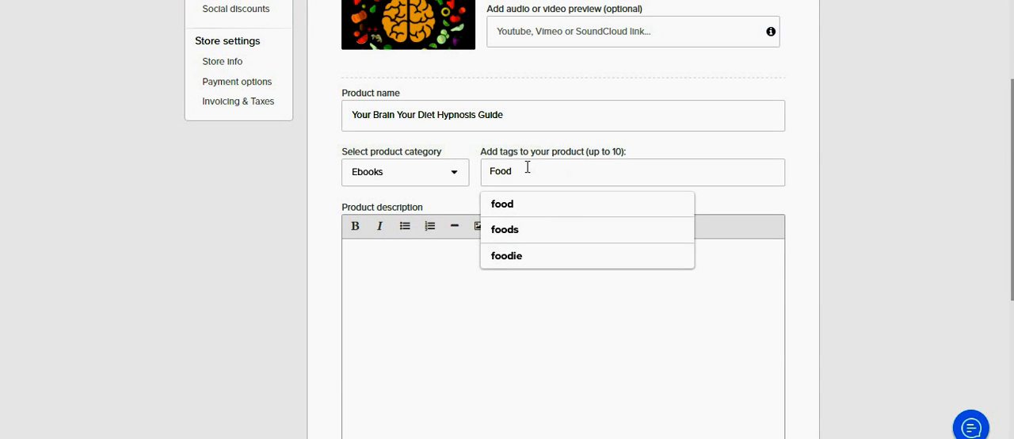
pyautogui.write(' and dieting')
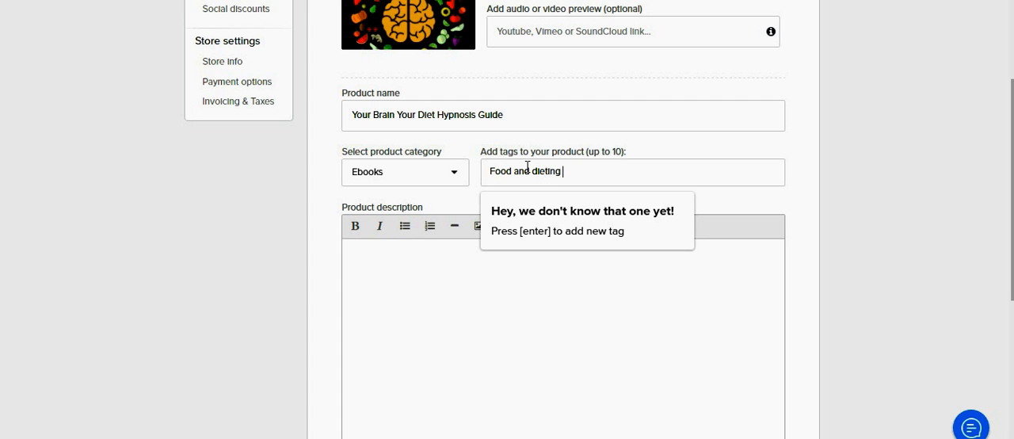
pyautogui.press('Return')
# Step: Add the suggested tag "healthyeating" to the product
pyautogui.write('hela')
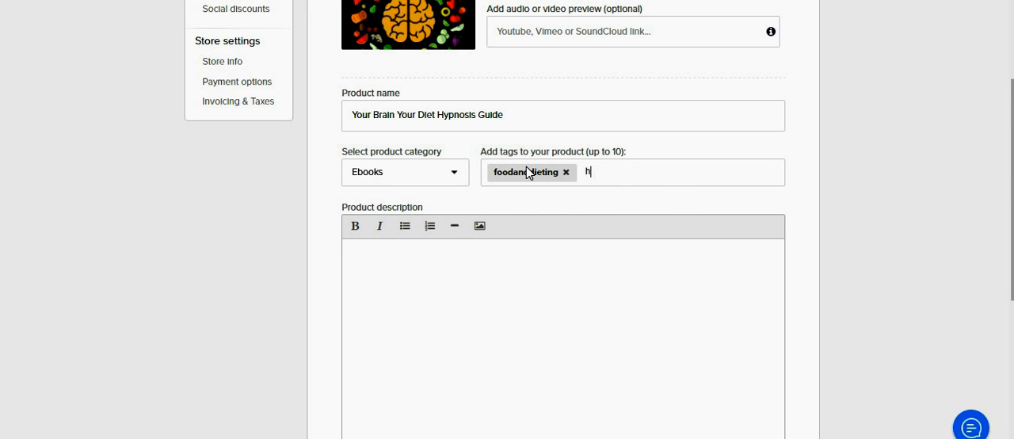
pyautogui.press('BackSpace')
pyautogui.press('BackSpace')
pyautogui.press('BackSpace')
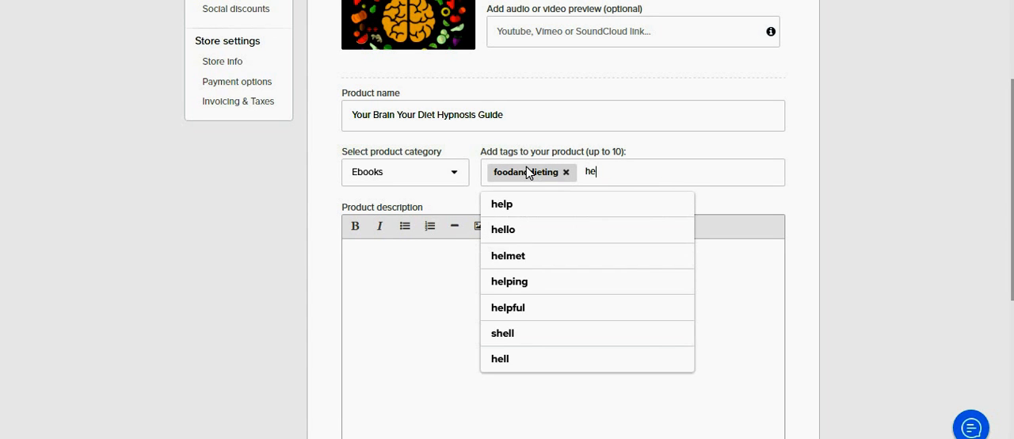
pyautogui.write('th')
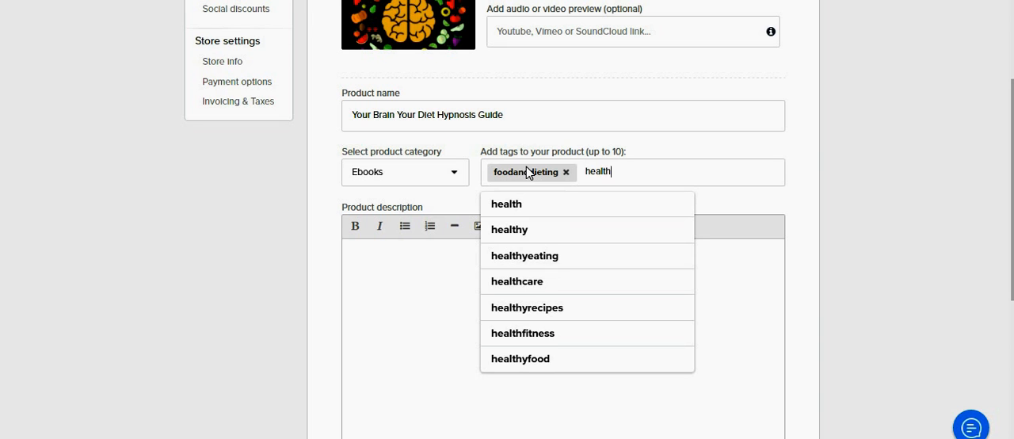
pyautogui.click(564, 264)
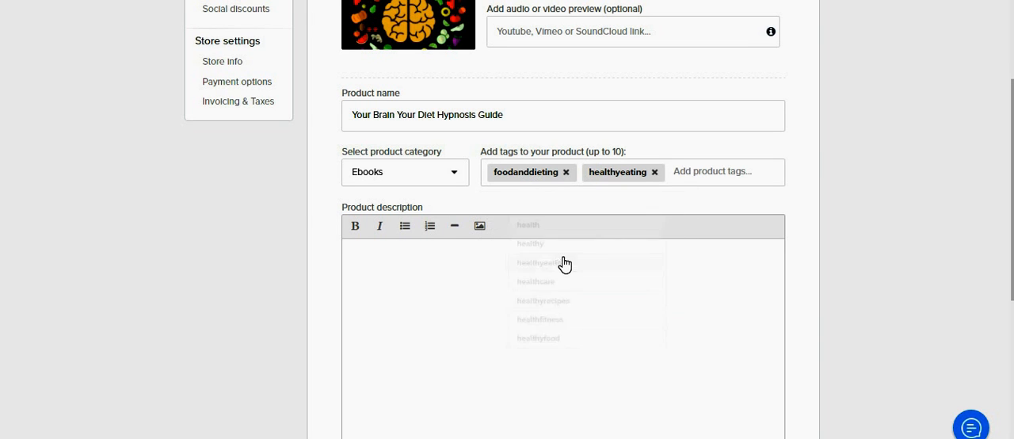
# Step: Add the suggested tag "health" to the product
pyautogui.write('health')
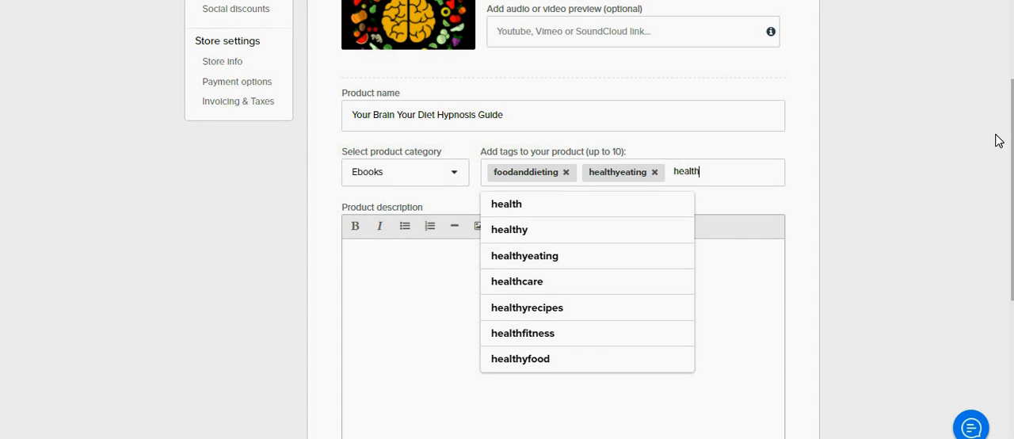
pyautogui.scroll(3, 507, 219)
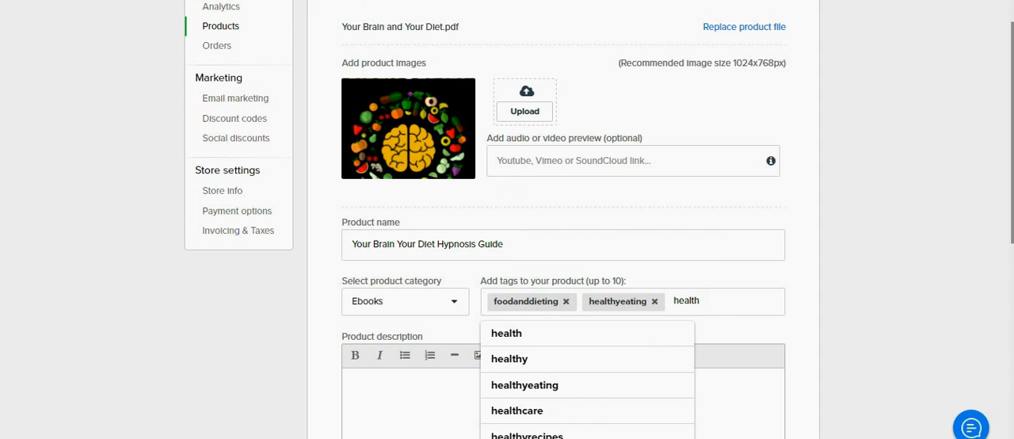
pyautogui.scroll(-3, 507, 219)
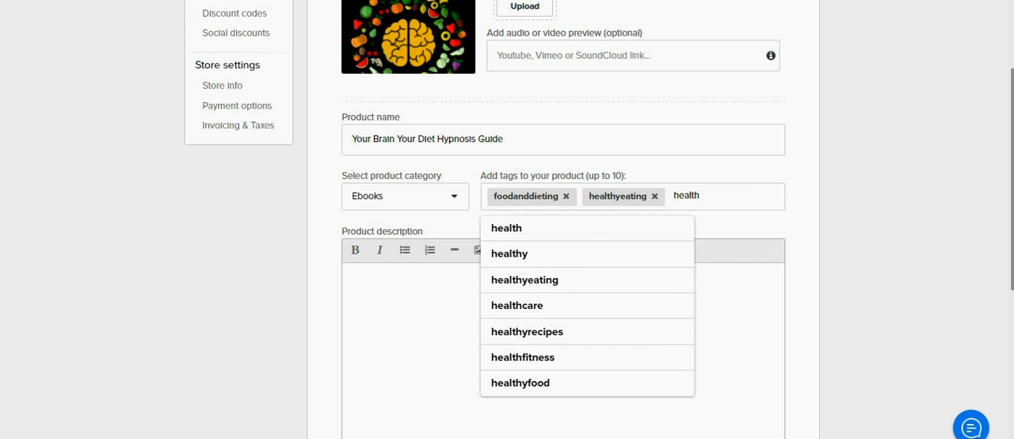
pyautogui.click(534, 227)
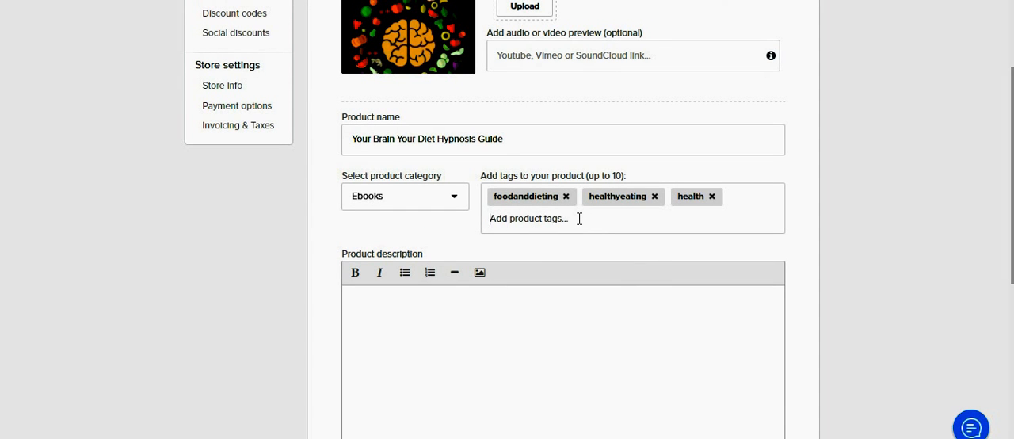
# Step: Add the tags "diet" and "hypnosis" to the product
pyautogui.write('diet')
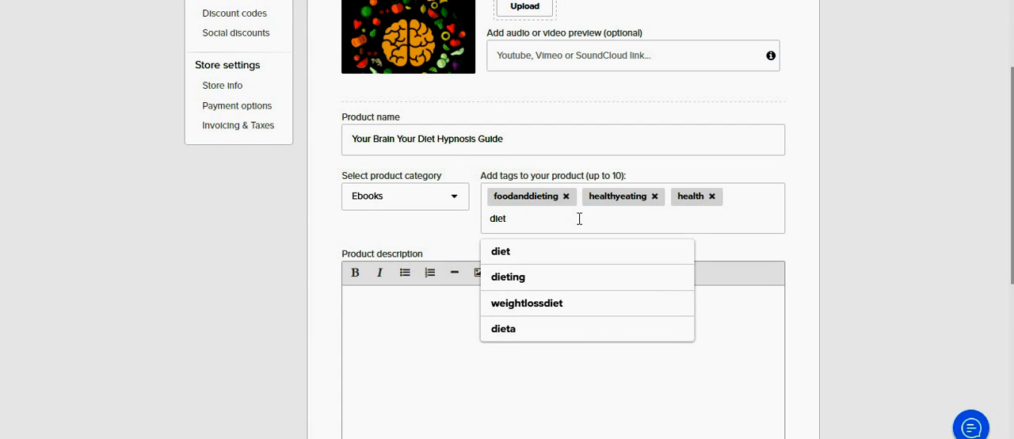
pyautogui.press('Return')
pyautogui.write('hy')
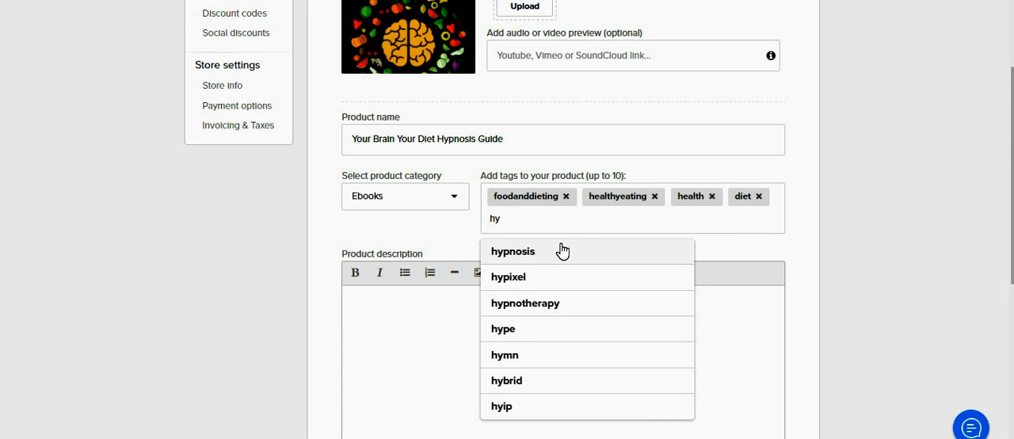
pyautogui.click(562, 252)
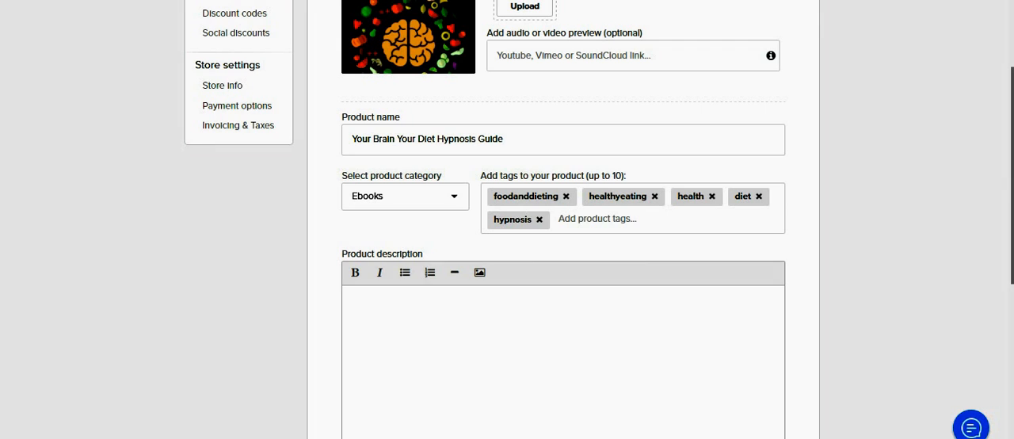
# Step: Paste the copied ebook sales text into the product description
pyautogui.scroll(-3, 562, 356)
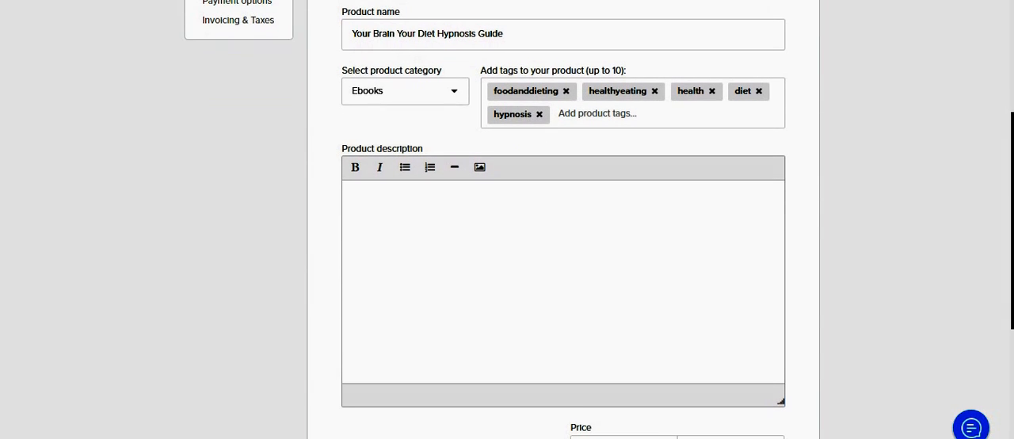
pyautogui.click(457, 208)
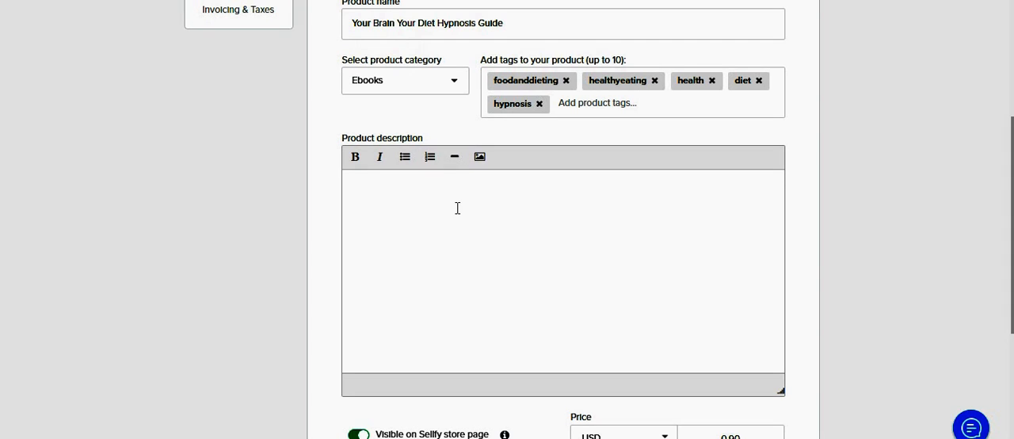
pyautogui.rightClick(458, 208)
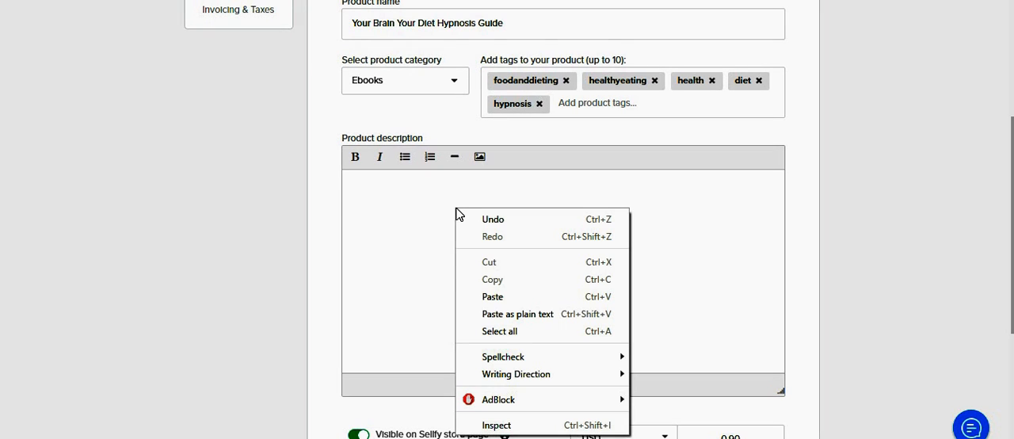
pyautogui.click(497, 301)
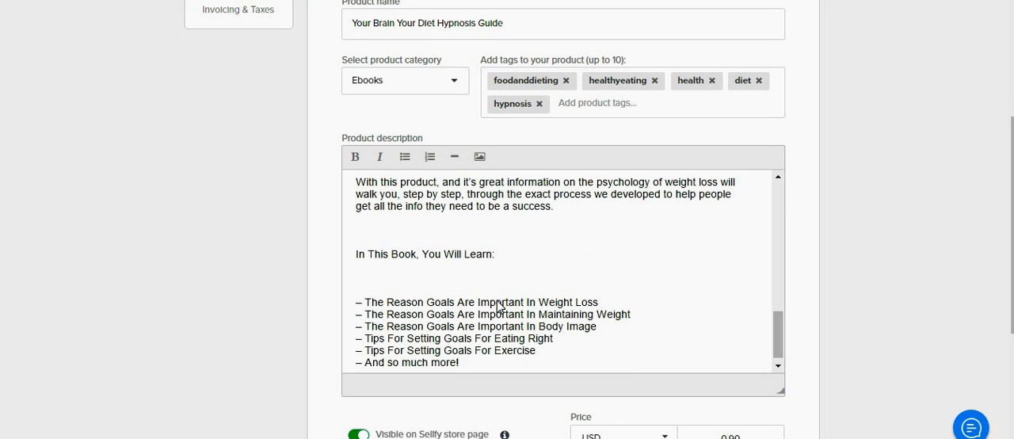
# Step: Delete the "$27.00 $7.00" price text from the description and make the title "Your Brain And Your Diet" bold
pyautogui.moveTo(779, 320); pyautogui.dragTo(778, 176)
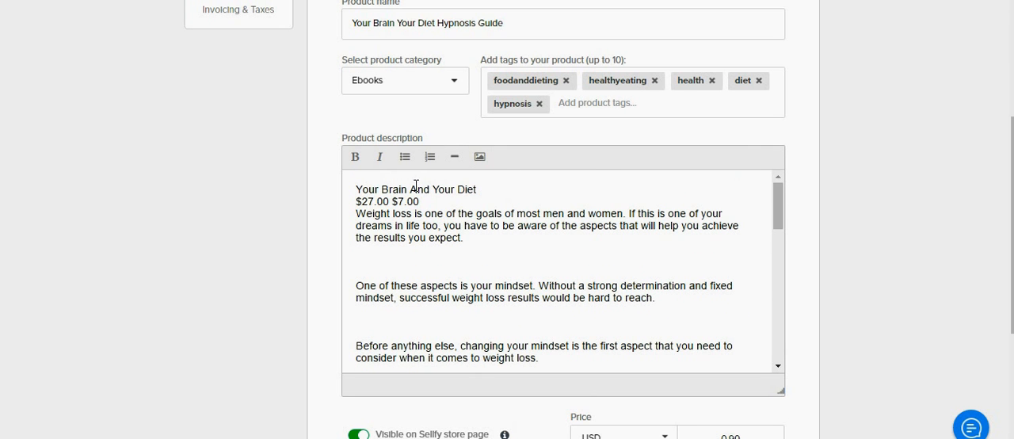
pyautogui.moveTo(419, 202); pyautogui.dragTo(354, 204)
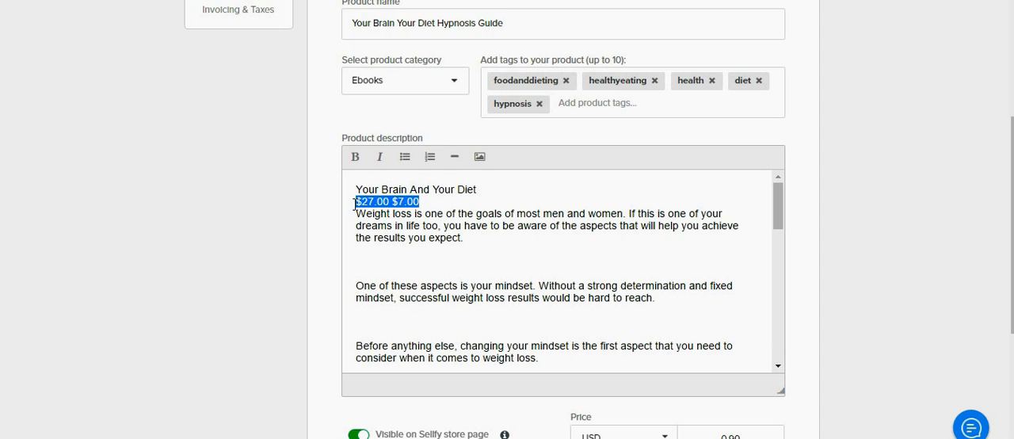
pyautogui.press('BackSpace')
pyautogui.moveTo(492, 190); pyautogui.dragTo(313, 174)
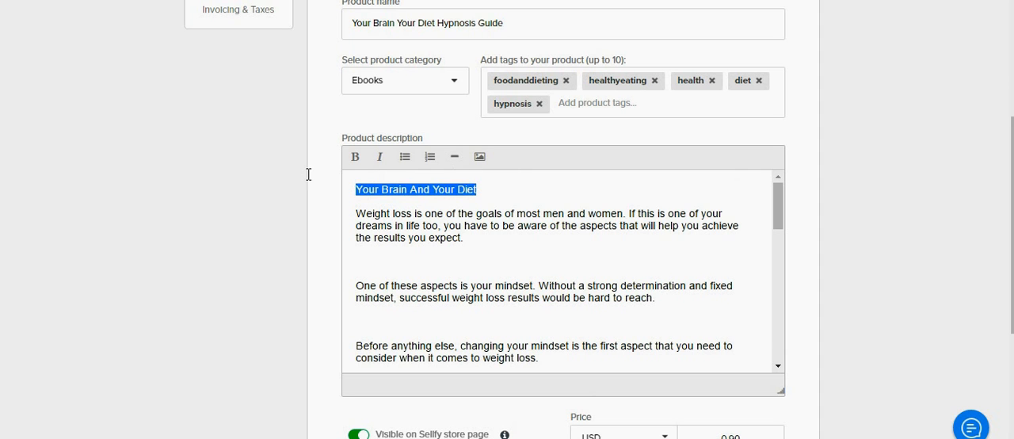
pyautogui.click(355, 156)
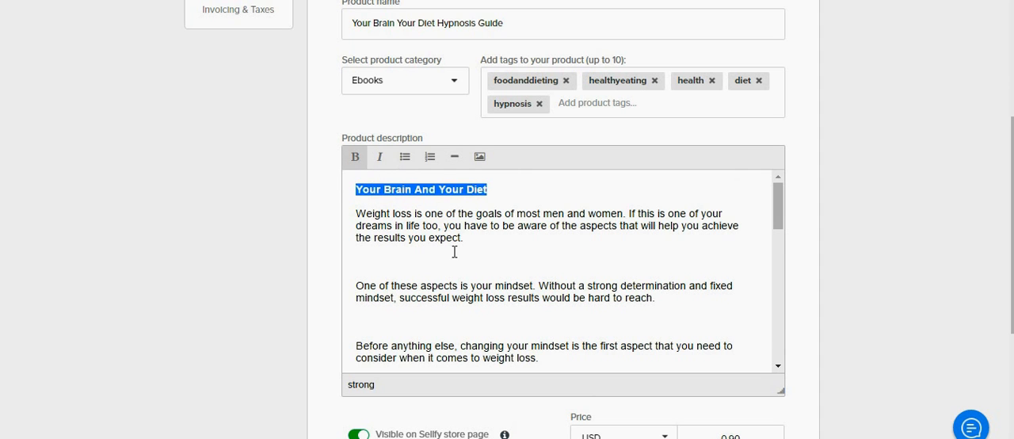
# Step: Remove the surplus blank lines between the description's opening paragraphs, down to "Your weight loss plan will not be successful"
pyautogui.click(362, 270)
pyautogui.press('BackSpace')
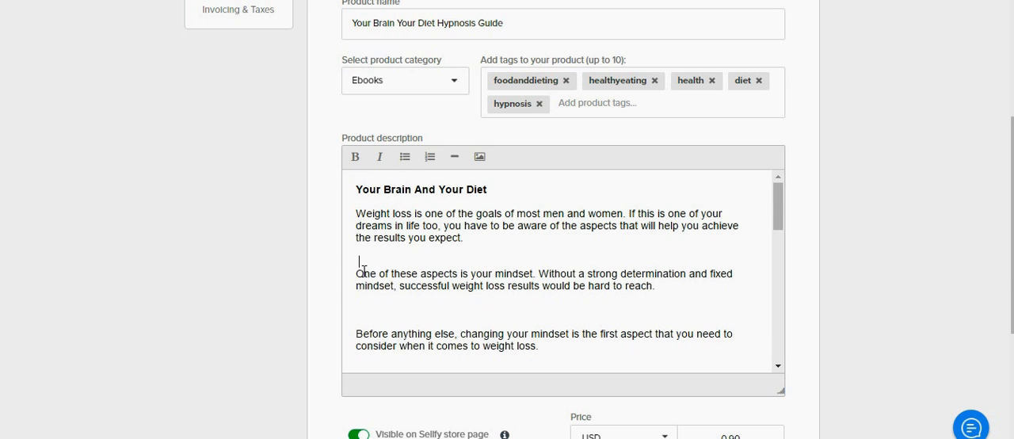
pyautogui.press('BackSpace')
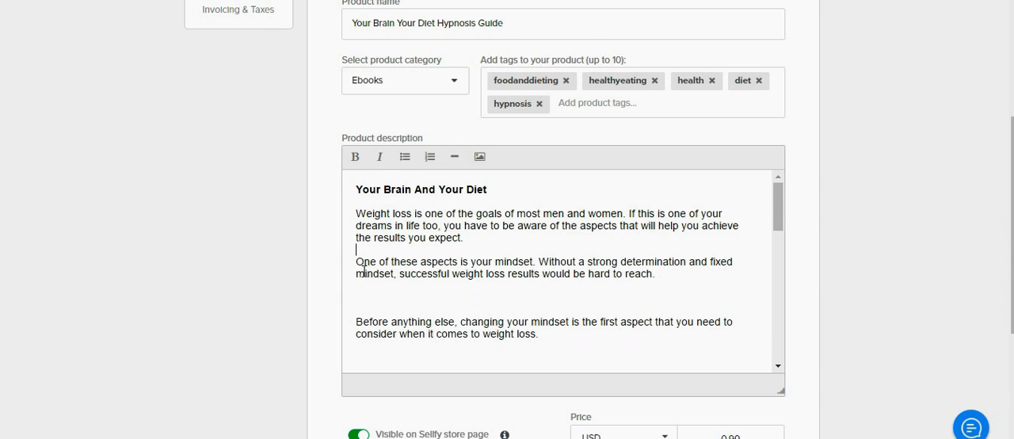
pyautogui.click(363, 310)
pyautogui.press('BackSpace')
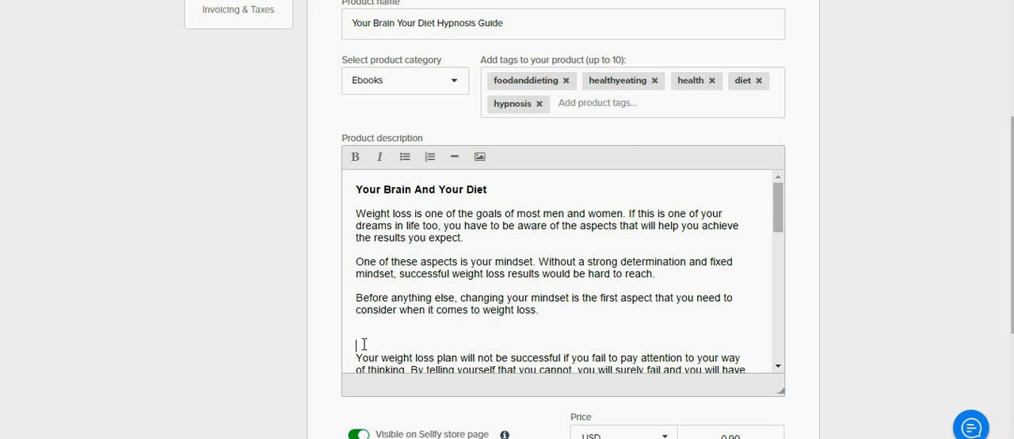
pyautogui.press('BackSpace')
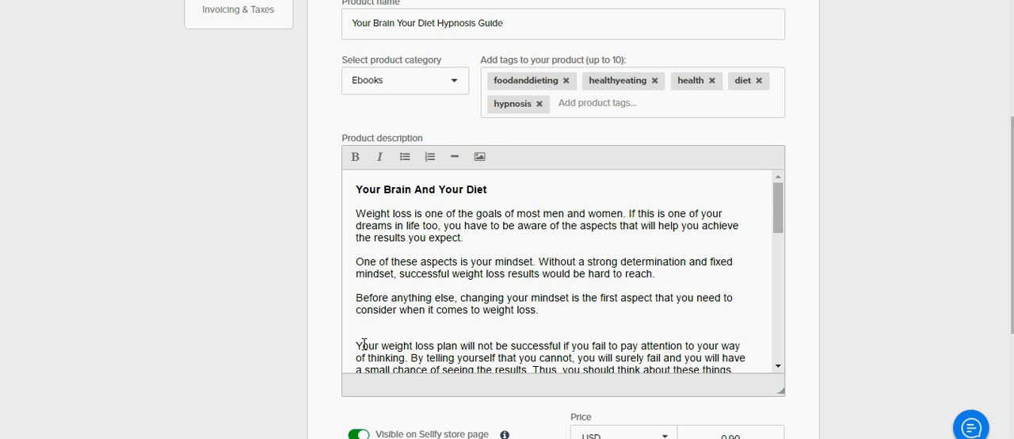
pyautogui.press('BackSpace')
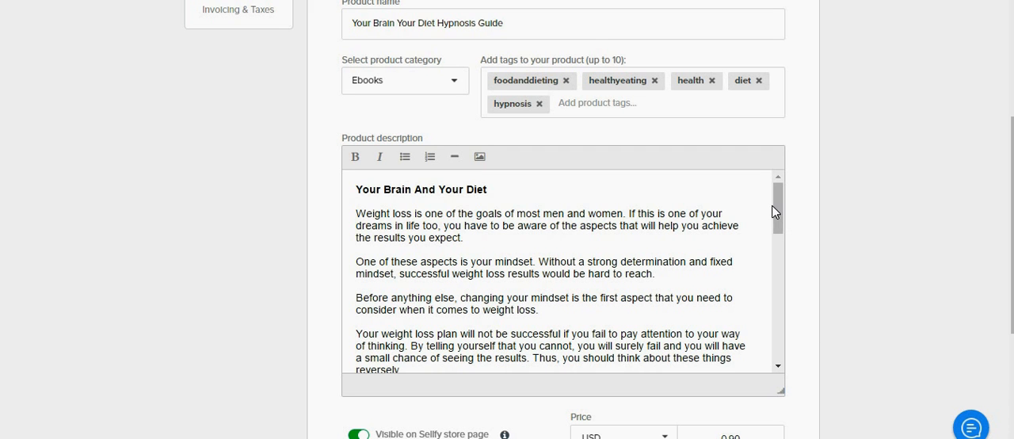
# Step: Remove surplus blank lines before and after the description paragraph starting "Instead of thinking about weight loss negatively"
pyautogui.moveTo(776, 214); pyautogui.dragTo(780, 248)
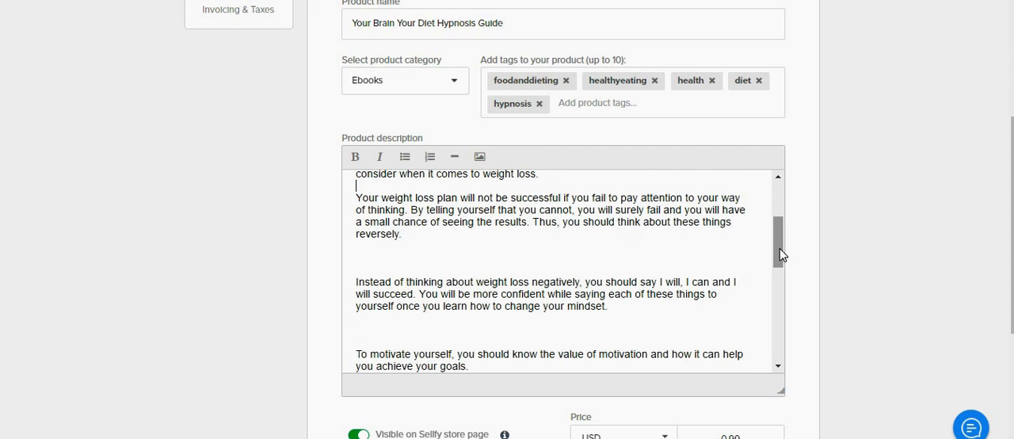
pyautogui.click(369, 262)
pyautogui.press('BackSpace')
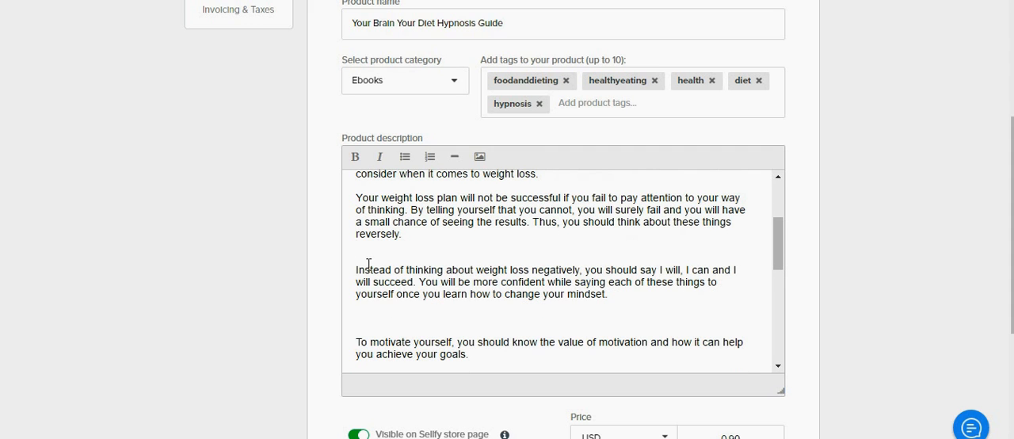
pyautogui.click(363, 323)
pyautogui.press('BackSpace')
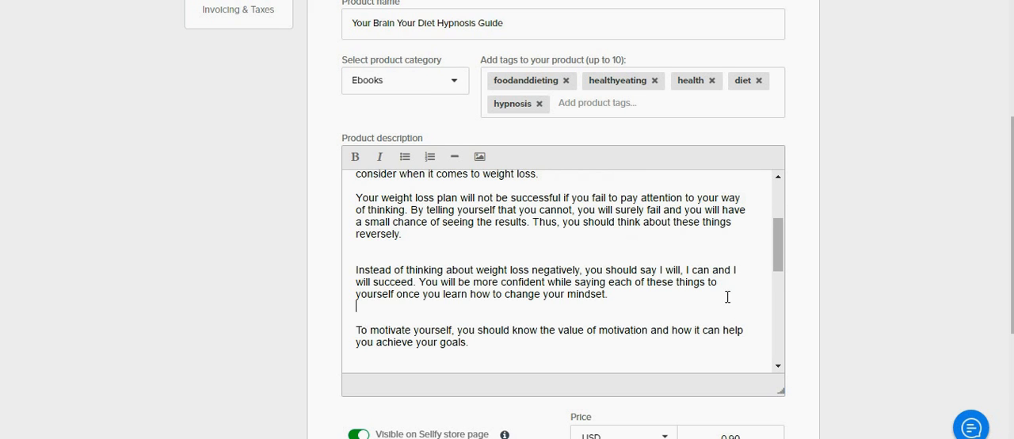
# Step: Make the heading "In This Book, You Will Learn:" bold and remove an extra blank line beneath it
pyautogui.moveTo(772, 250); pyautogui.dragTo(774, 305)
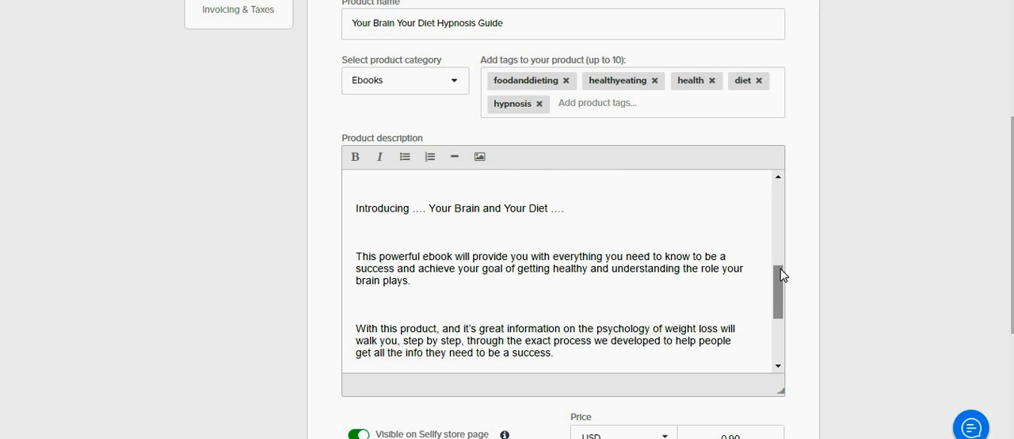
pyautogui.moveTo(777, 281); pyautogui.dragTo(777, 258)
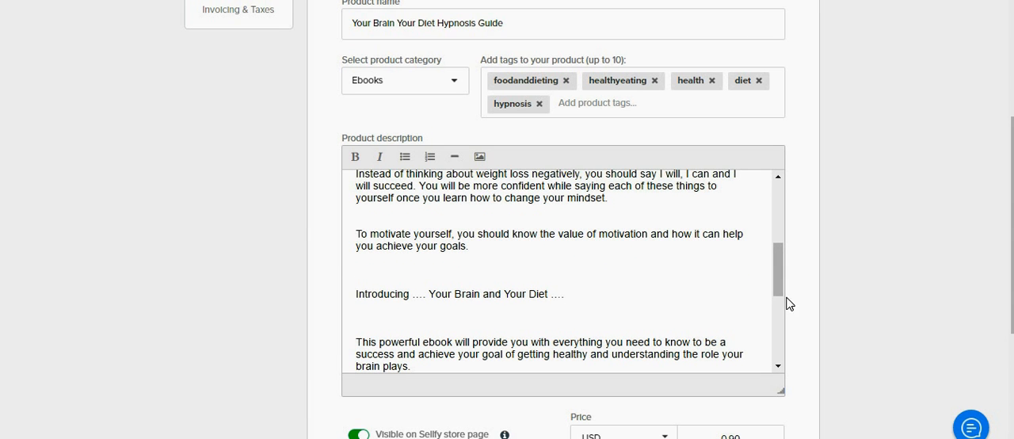
pyautogui.moveTo(781, 283); pyautogui.dragTo(780, 361)
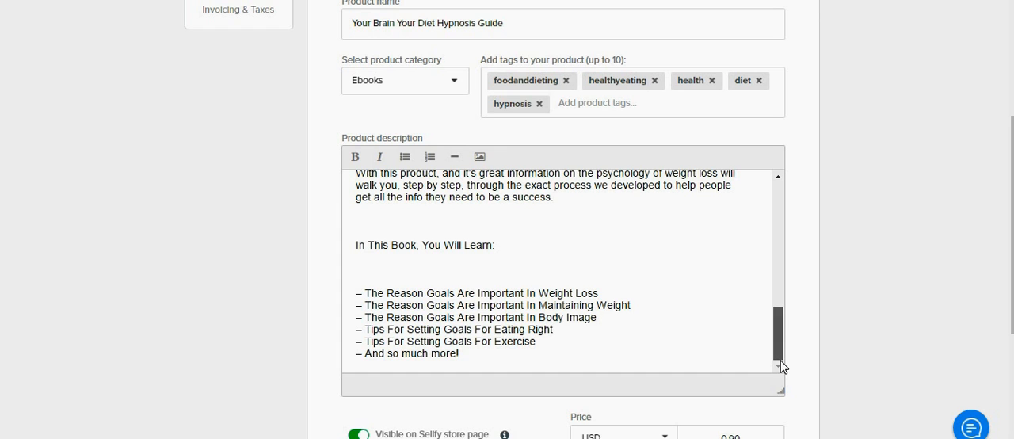
pyautogui.click(519, 251)
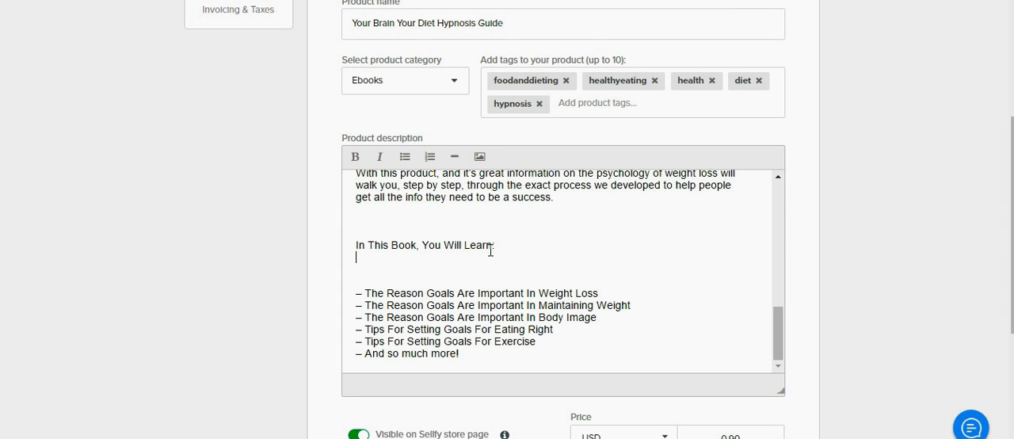
pyautogui.moveTo(519, 251); pyautogui.dragTo(331, 245)
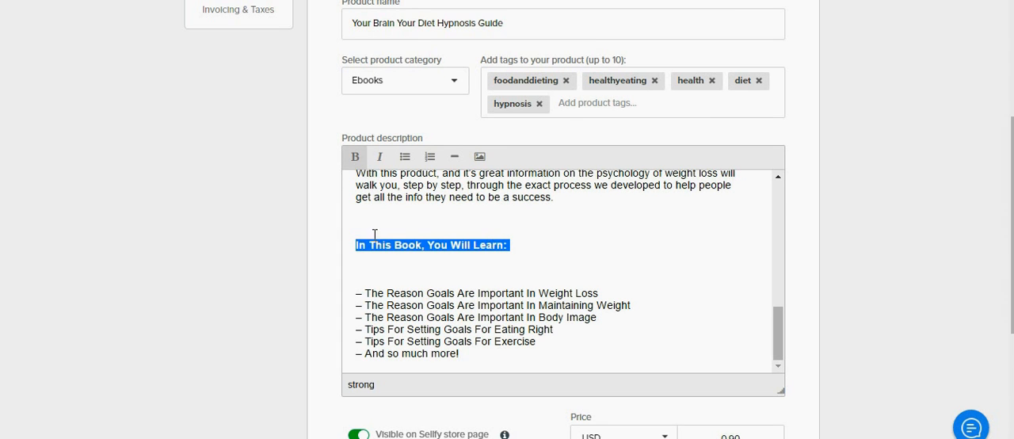
pyautogui.click(376, 267)
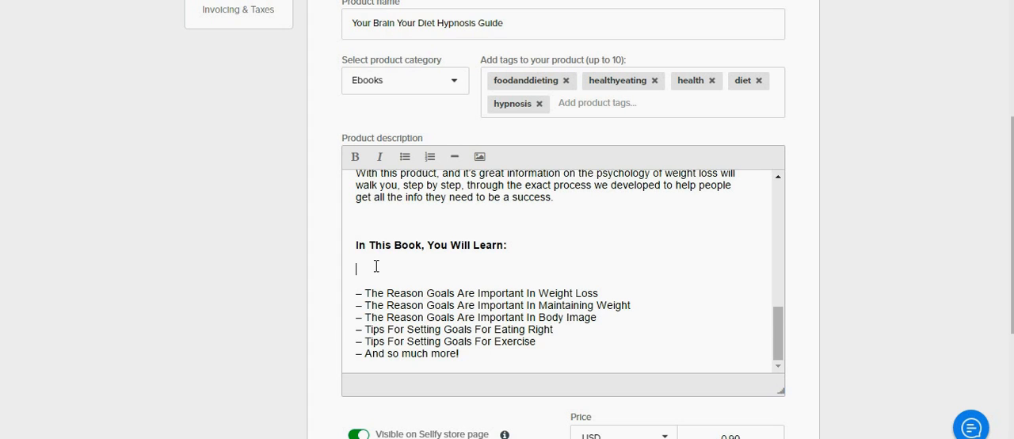
pyautogui.press('BackSpace')
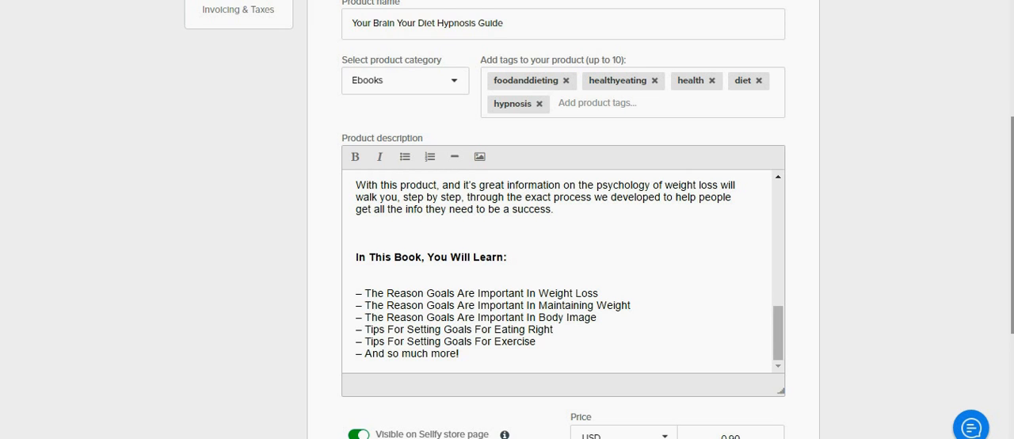
# Step: Set the product's price currency to GBP
pyautogui.scroll(-3, 507, 220)
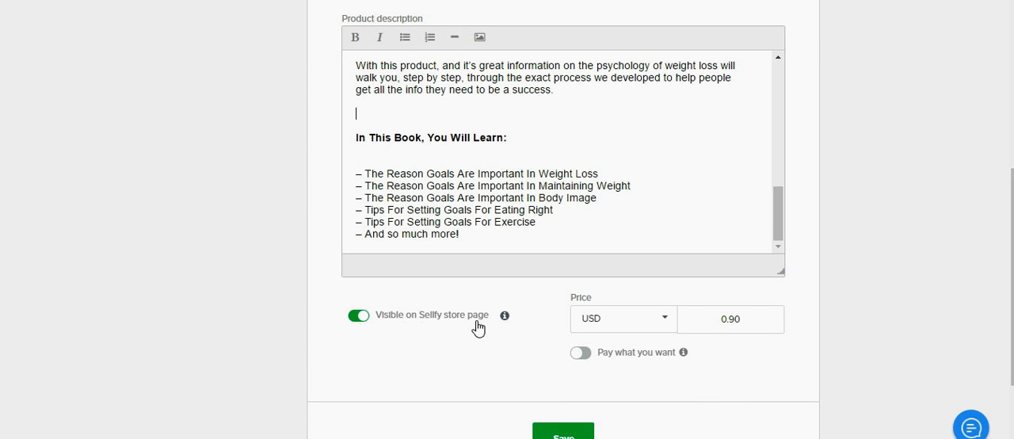
pyautogui.moveTo(508, 324)
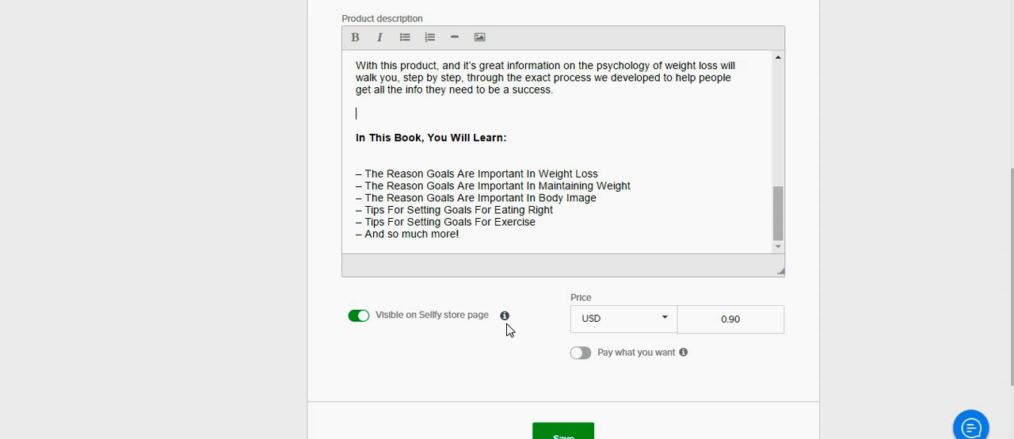
pyautogui.click(670, 321)
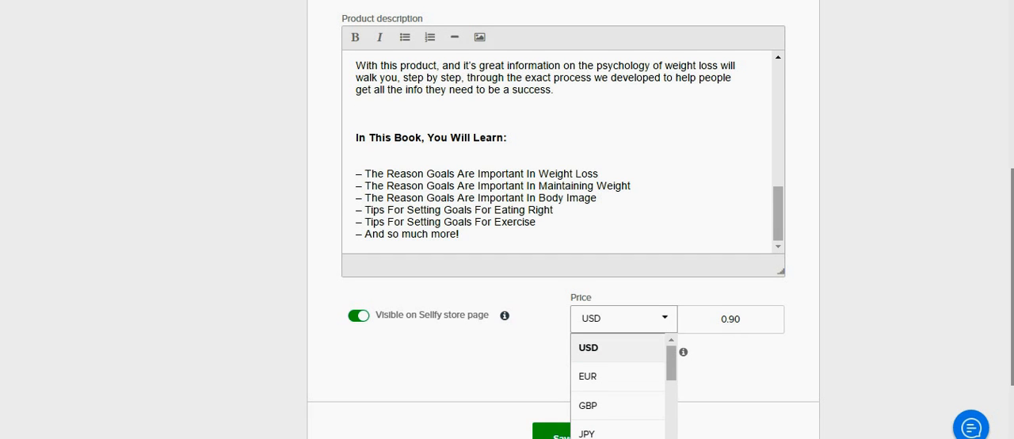
pyautogui.scroll(-2, 894, 245)
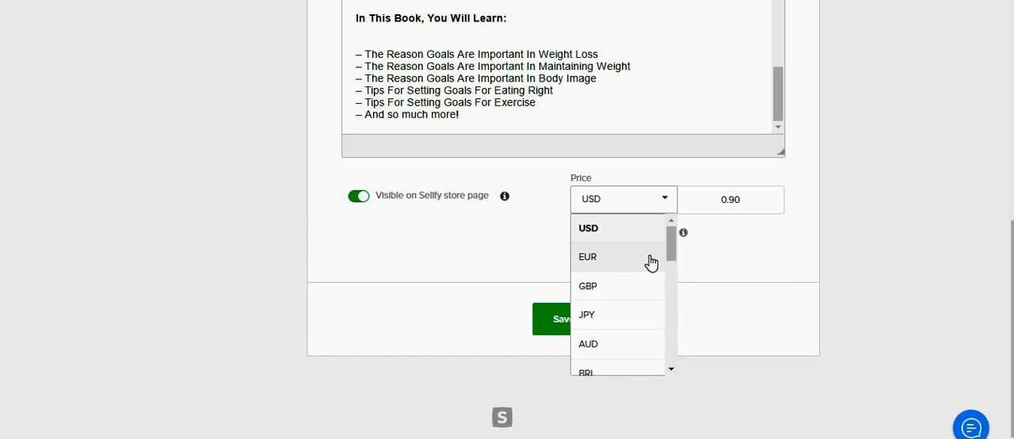
pyautogui.moveTo(670, 255); pyautogui.dragTo(671, 215)
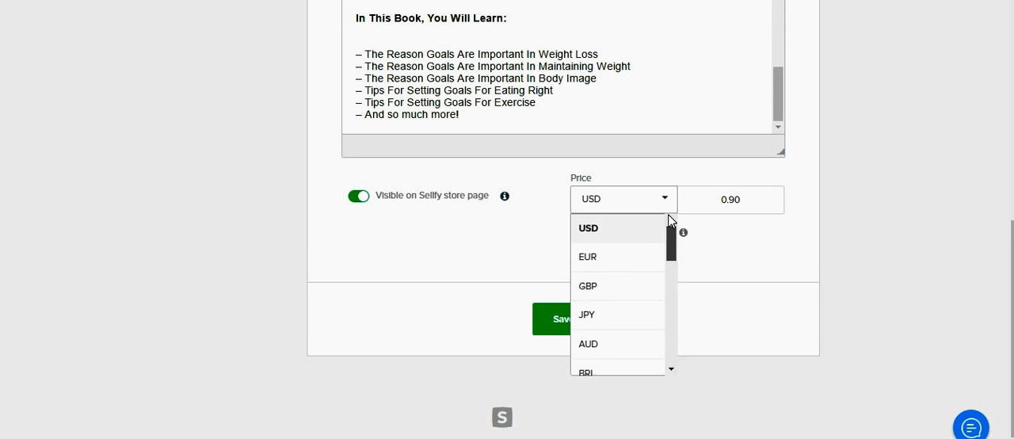
pyautogui.click(588, 287)
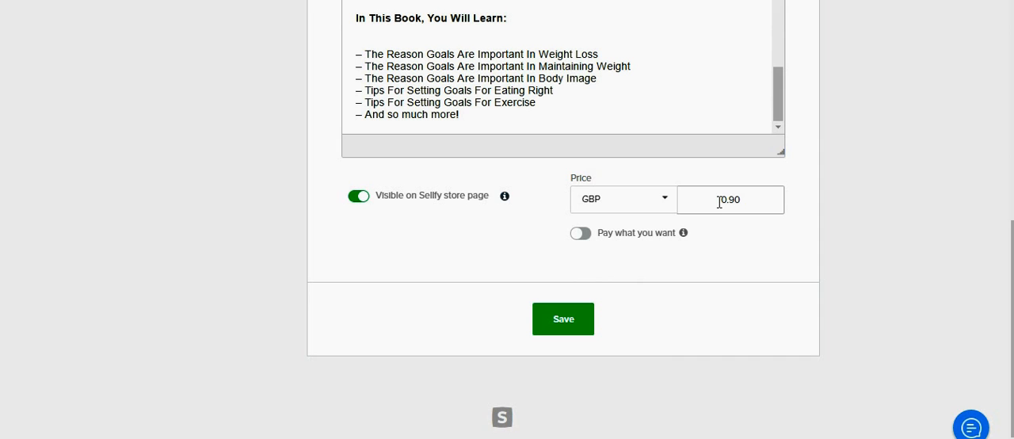
# Step: Replace the product's default price with 8.99
pyautogui.moveTo(720, 202); pyautogui.dragTo(843, 170)
pyautogui.write('8.99')
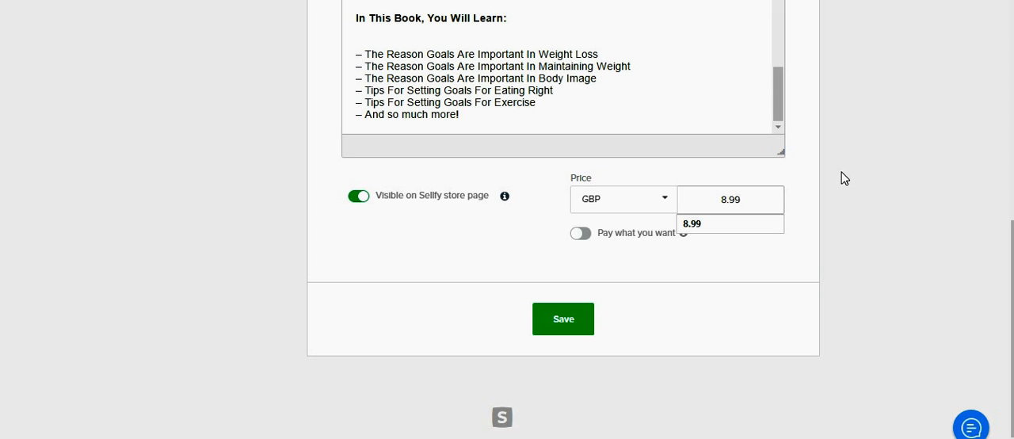
pyautogui.click(701, 225)
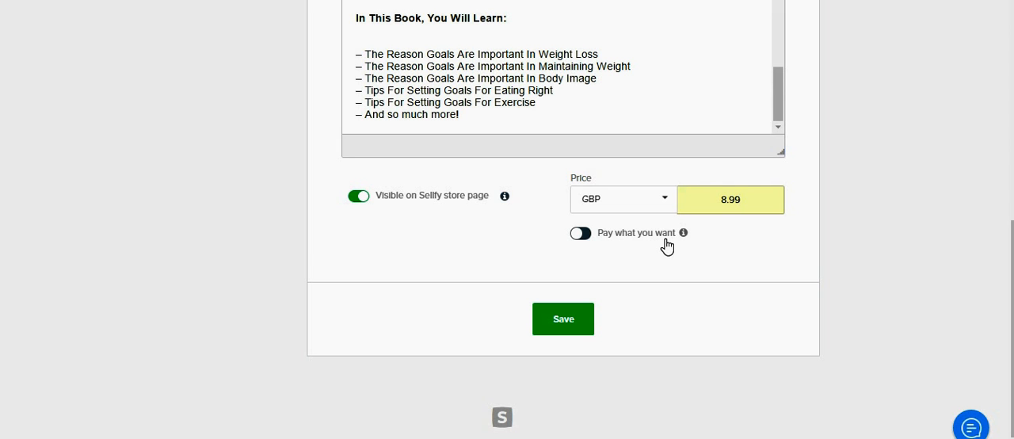
# Step: Turn on the "Pay what you want" option and save the product listing
pyautogui.click(582, 236)
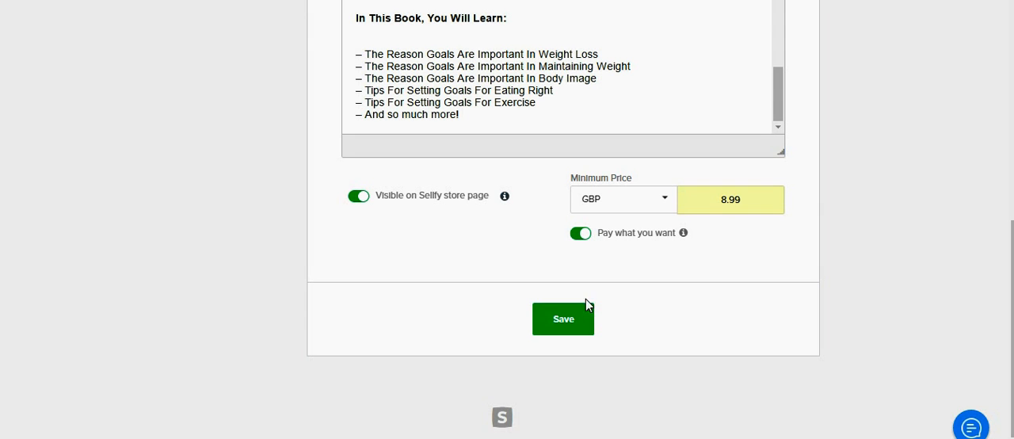
pyautogui.click(569, 322)
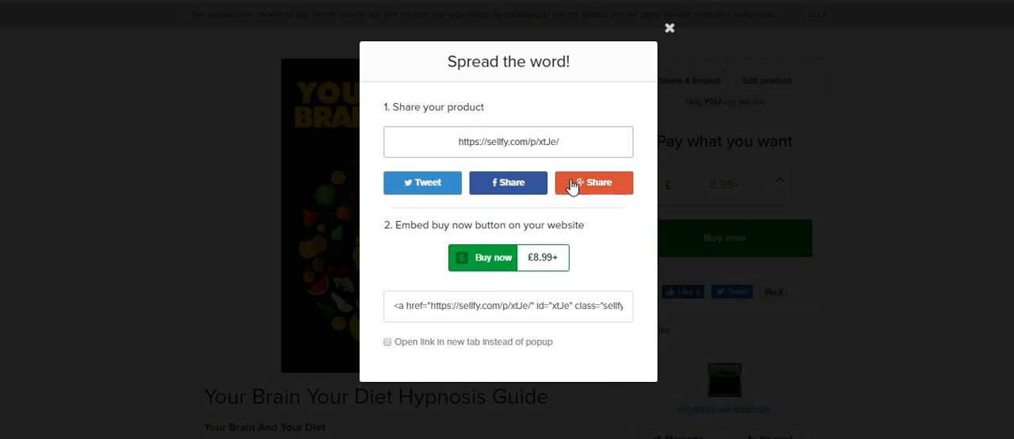
# Step: Start a Facebook share of the product with the message "Your Brain Your Diet Hypnosis"
pyautogui.click(490, 188)
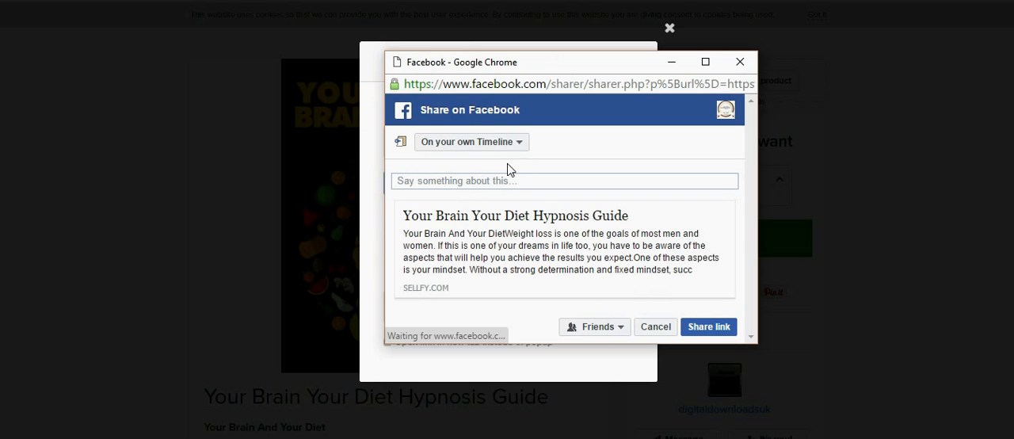
pyautogui.click(477, 181)
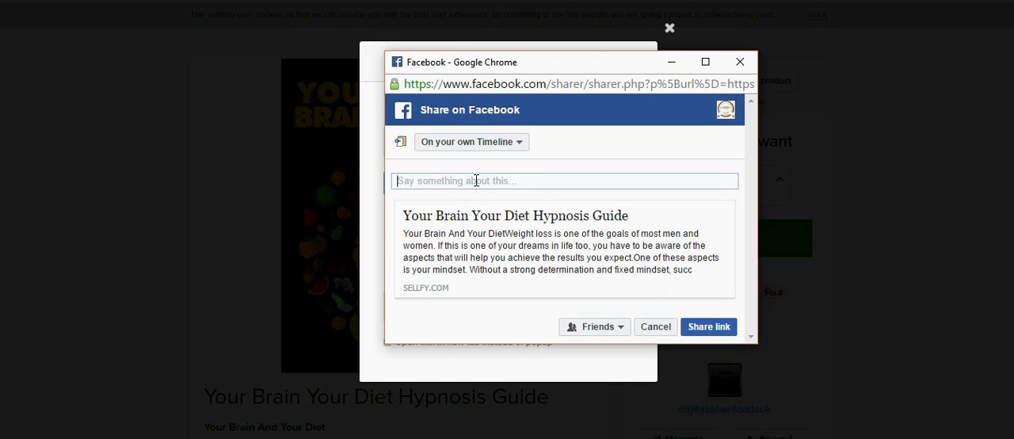
pyautogui.write('Your')
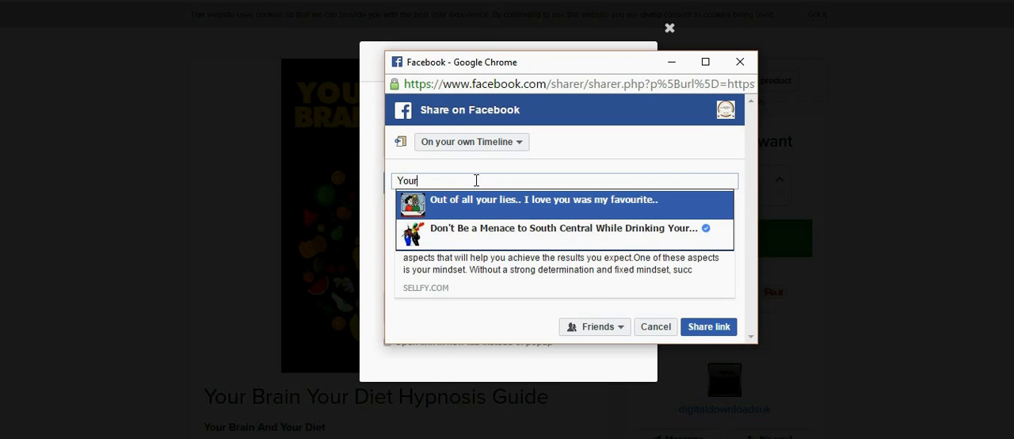
pyautogui.write(' Brain')
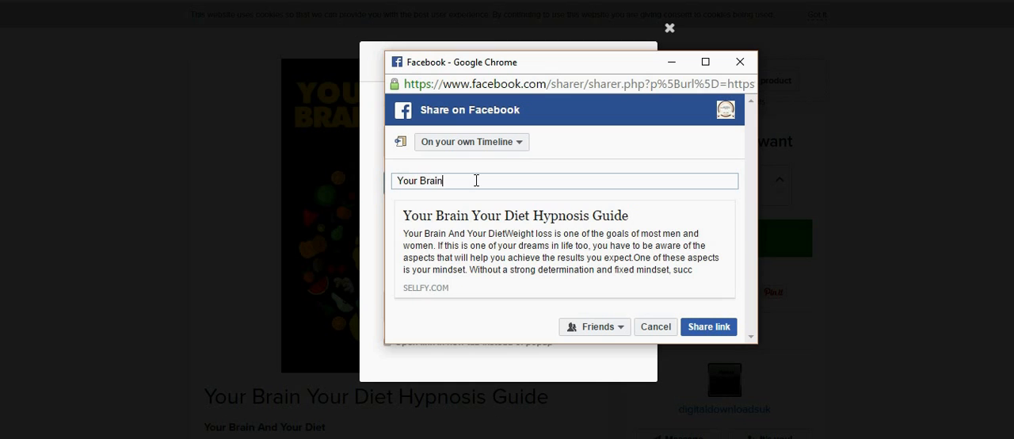
pyautogui.write(' Your Diet Hypnosis')
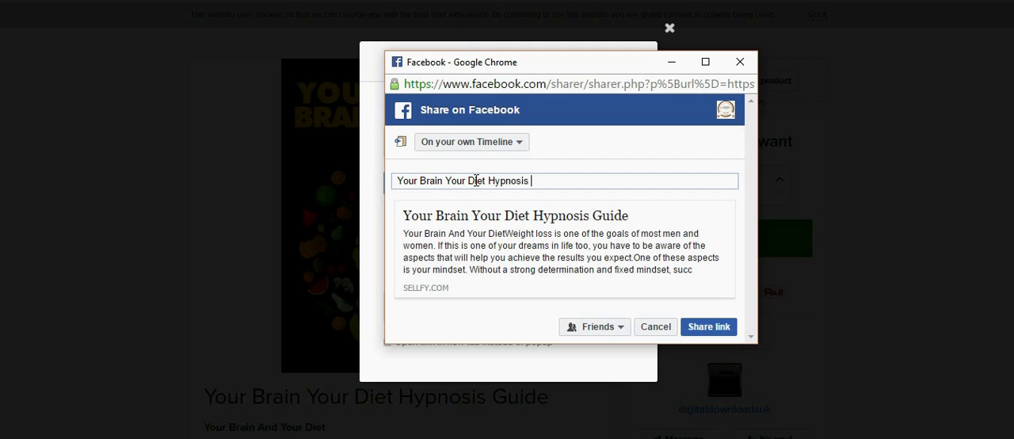
pyautogui.click(475, 181)
pyautogui.write('- book')
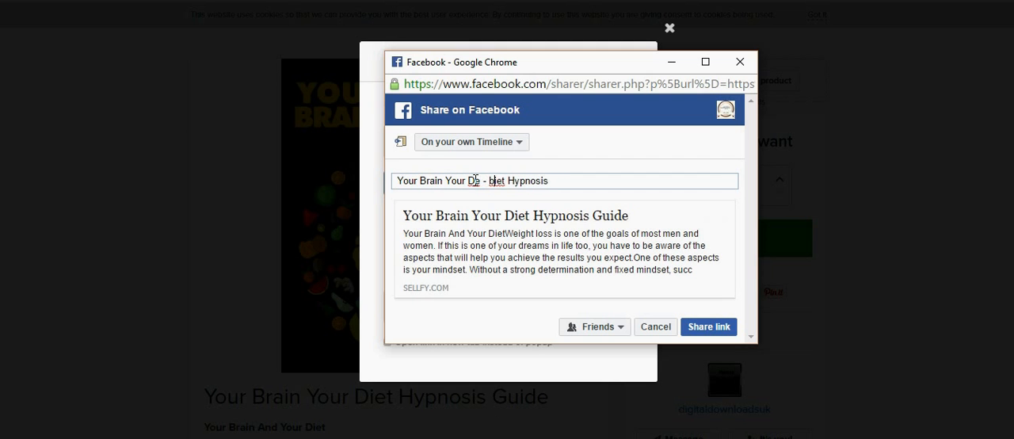
pyautogui.press('BackSpace')
pyautogui.press('BackSpace')
pyautogui.press('BackSpace')
pyautogui.press('BackSpace')
pyautogui.press('BackSpace')
pyautogui.press('BackSpace')
pyautogui.press('BackSpace')
pyautogui.press('BackSpace')
pyautogui.write('iet')
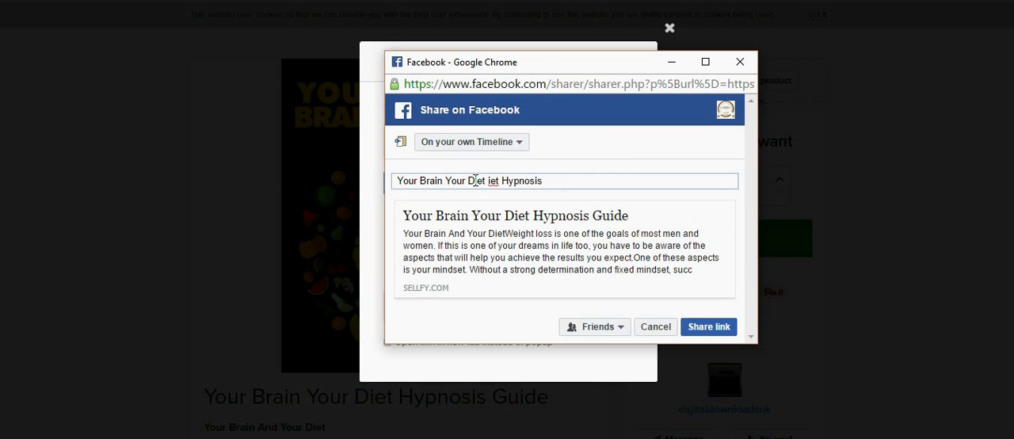
pyautogui.click(503, 181)
pyautogui.press('BackSpace')
pyautogui.press('BackSpace')
pyautogui.press('BackSpace')
pyautogui.press('BackSpace')
# Step: Add "E-book" to the end of the Facebook share message
pyautogui.write('Ebook')
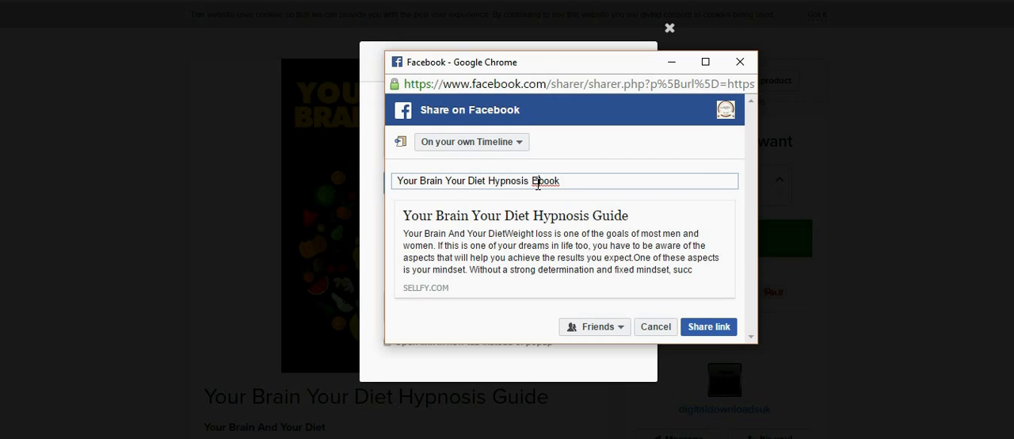
pyautogui.click(537, 182)
pyautogui.write('-')
# Step: Choose the managed page Digital Products UK as the share destination and publish the link there
pyautogui.click(521, 147)
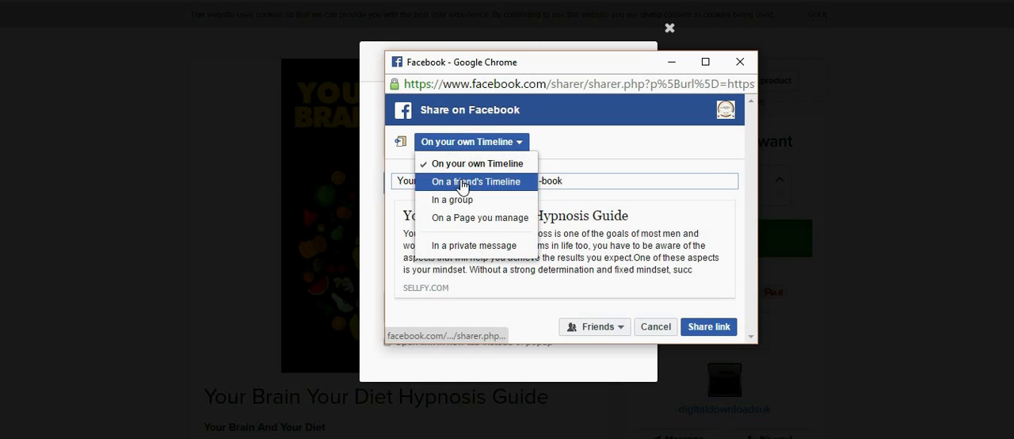
pyautogui.click(473, 226)
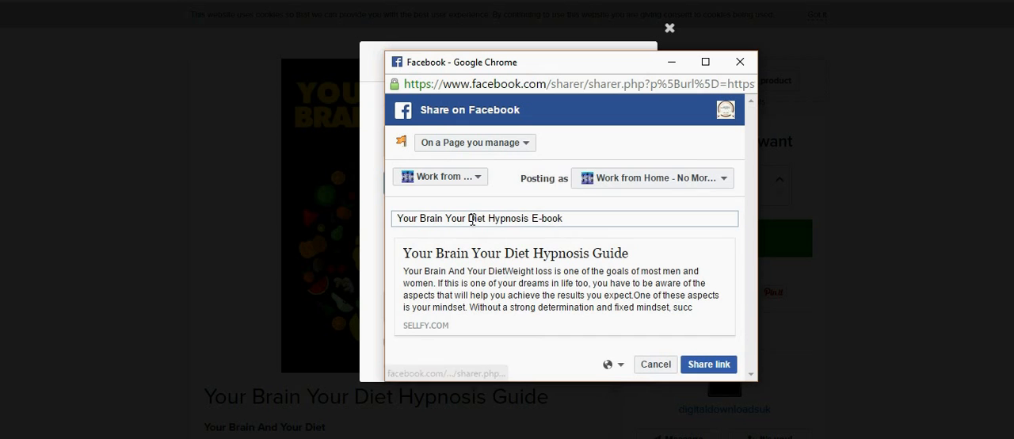
pyautogui.click(474, 184)
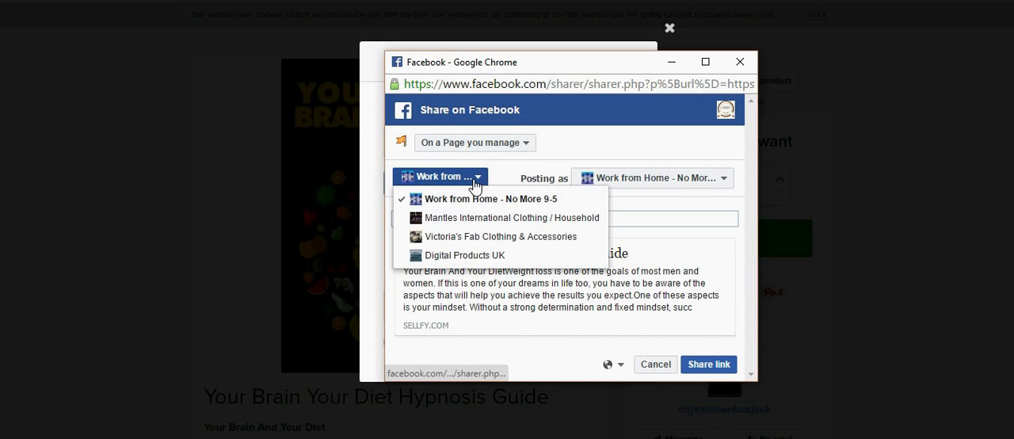
pyautogui.click(426, 255)
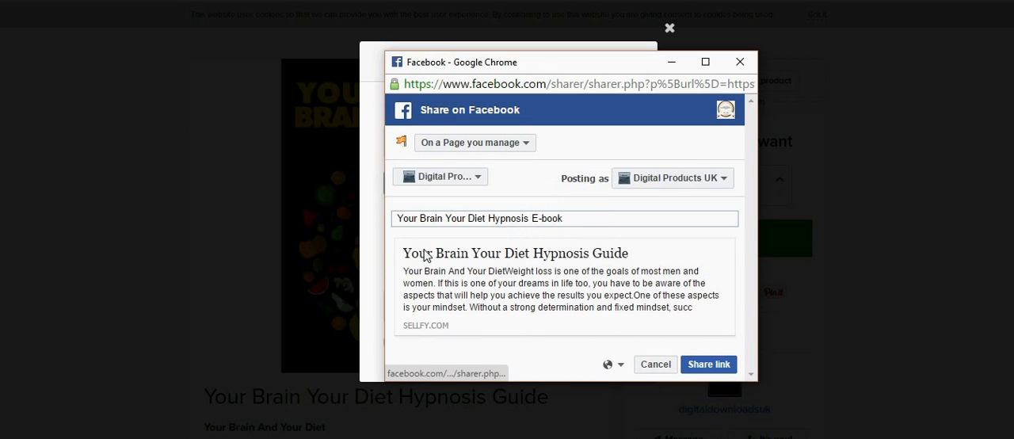
pyautogui.click(708, 366)
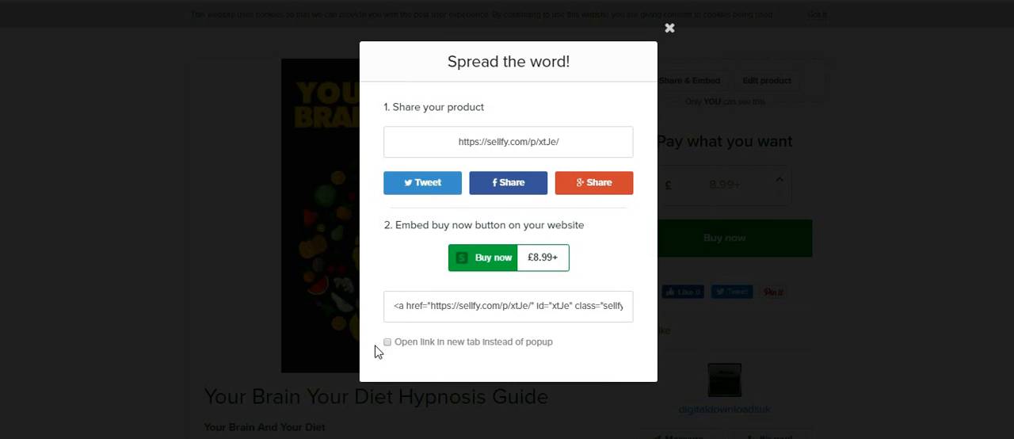
# Step: Close the sharing dialog and review the published product page, including its image, title and full description
pyautogui.click(398, 308)
pyautogui.click(670, 30)
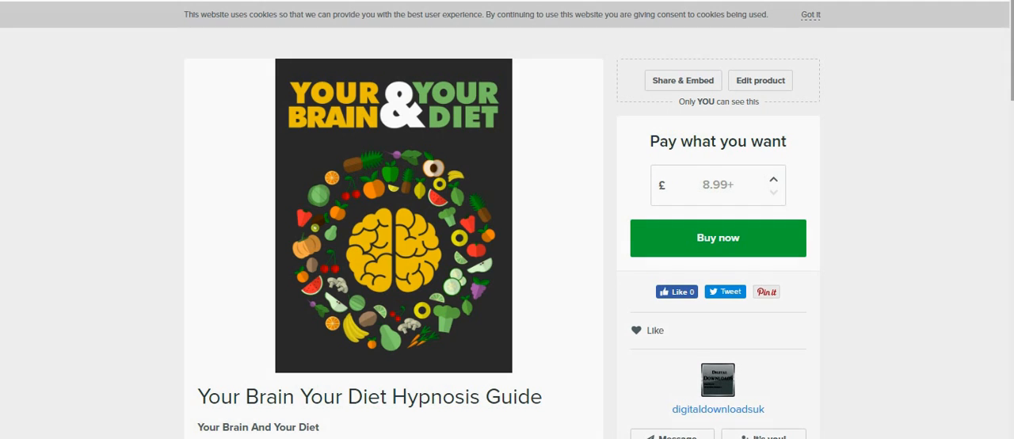
pyautogui.scroll(-3, 507, 220)
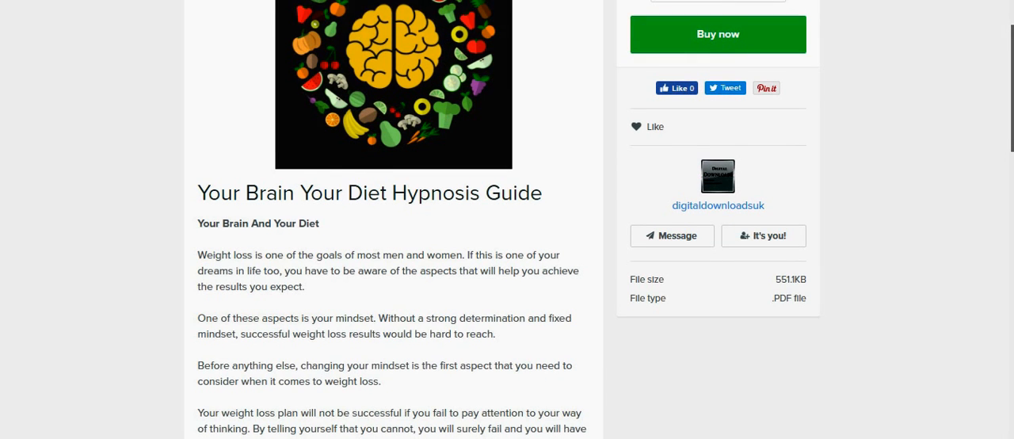
pyautogui.scroll(-1, 507, 219)
pyautogui.scroll(-2, 507, 219)
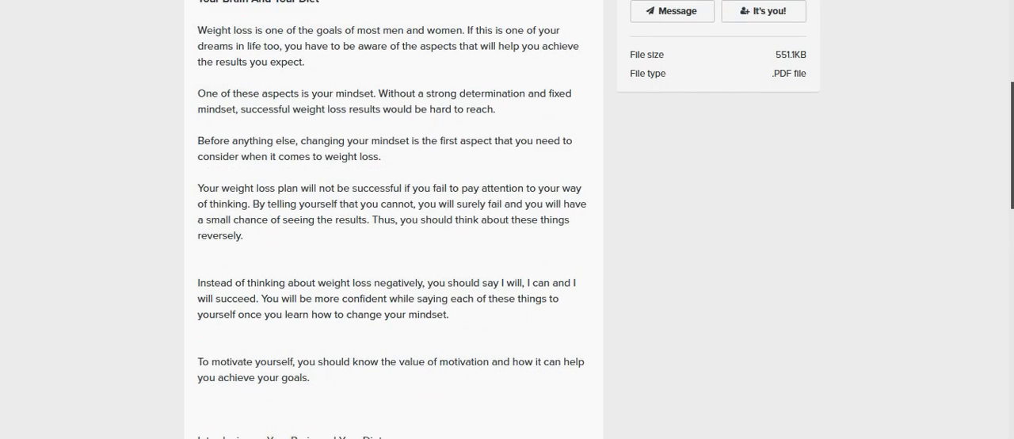
pyautogui.scroll(-4, 507, 220)
pyautogui.scroll(-2, 507, 219)
pyautogui.scroll(10, 507, 220)
pyautogui.scroll(3, 507, 220)
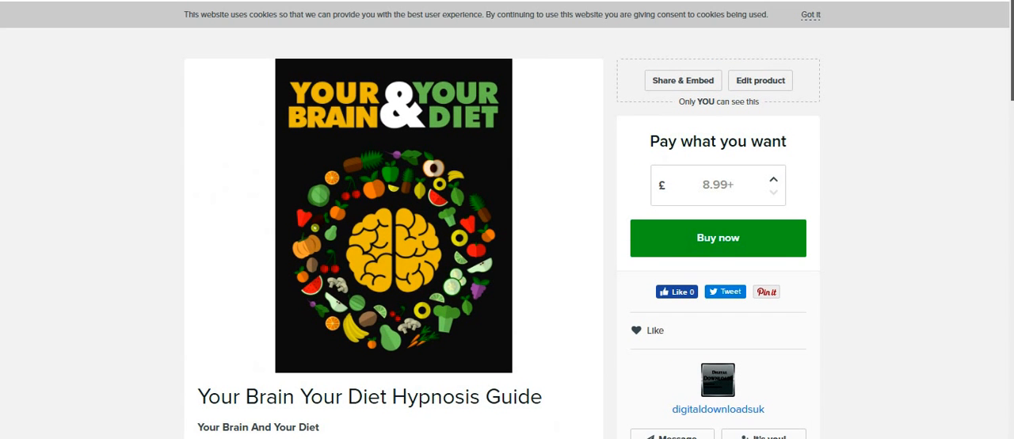